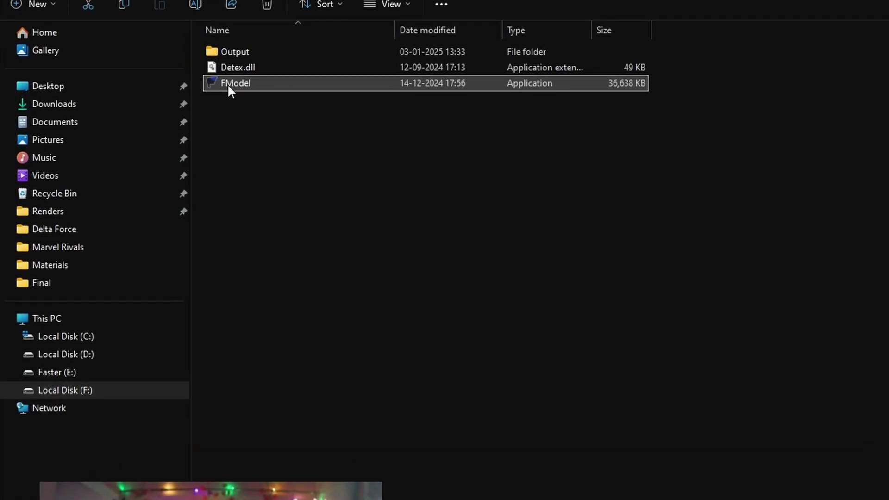
Launch FModel.exe, then switch to Marvel Rivals' library page in Steam
double_click(251, 86)
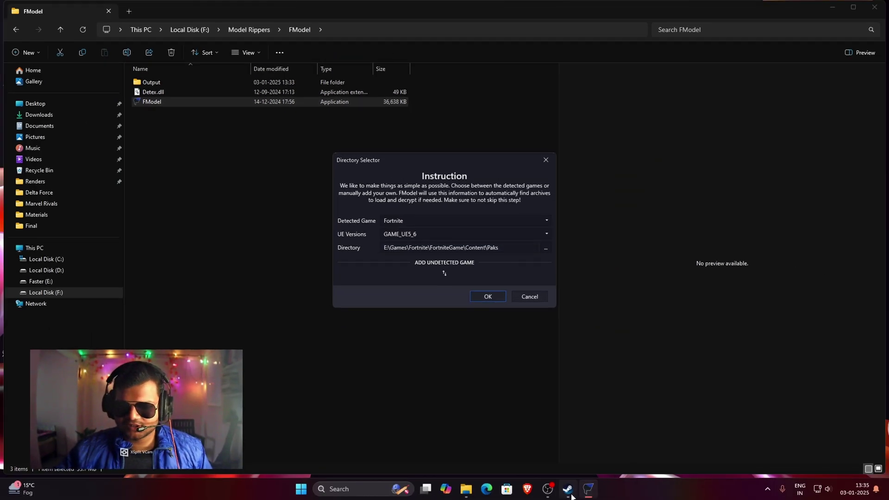
click(567, 489)
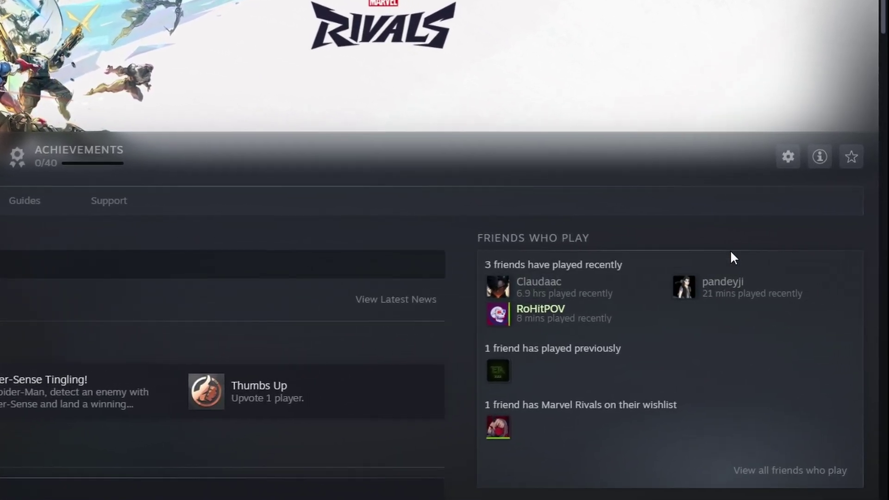
Browse Marvel Rivals' local files, read the E:\SteamLibrary\steamapps\common\MarvelRivals path, and close the folder
click(774, 159)
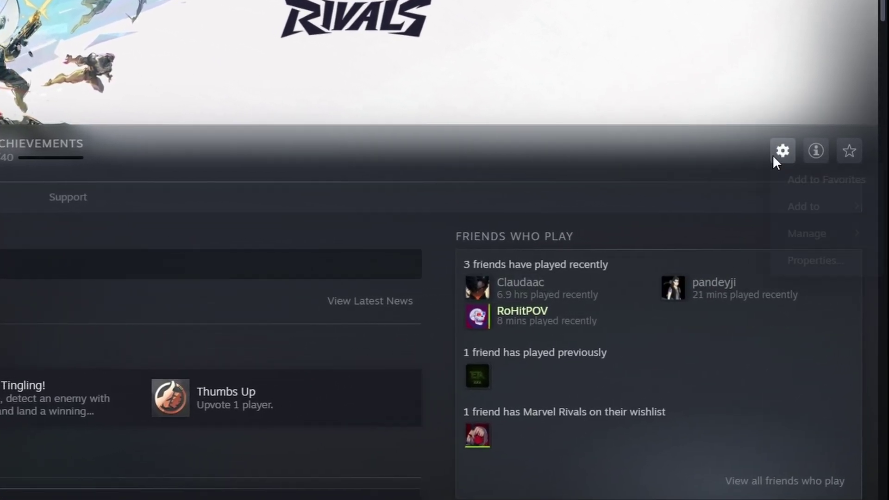
mouse_move(815, 235)
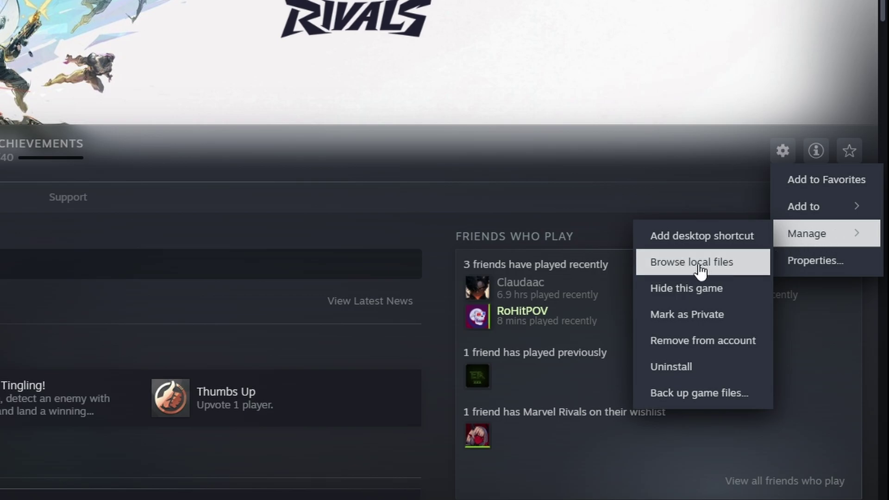
click(715, 262)
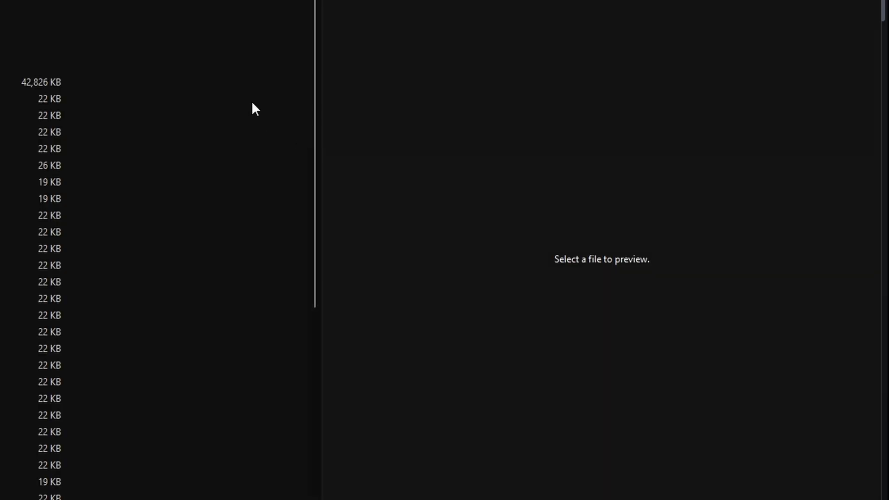
click(361, 27)
key(ctrl+c)
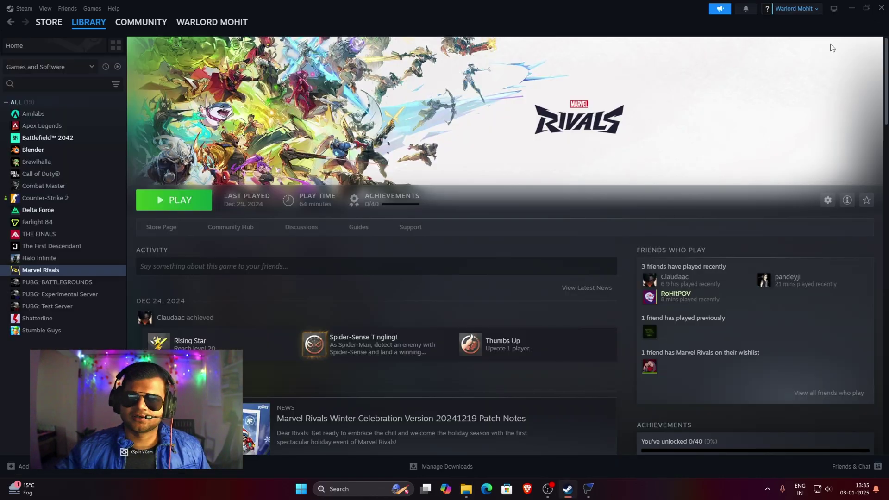
click(874, 8)
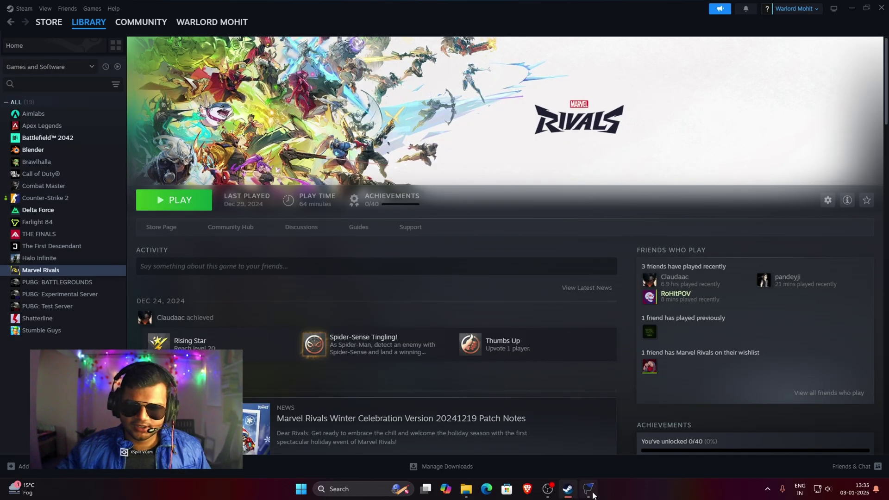
Set FModel's game directory to MarvelRivals\MarvelGame\Marvel\Content\Paks
click(553, 417)
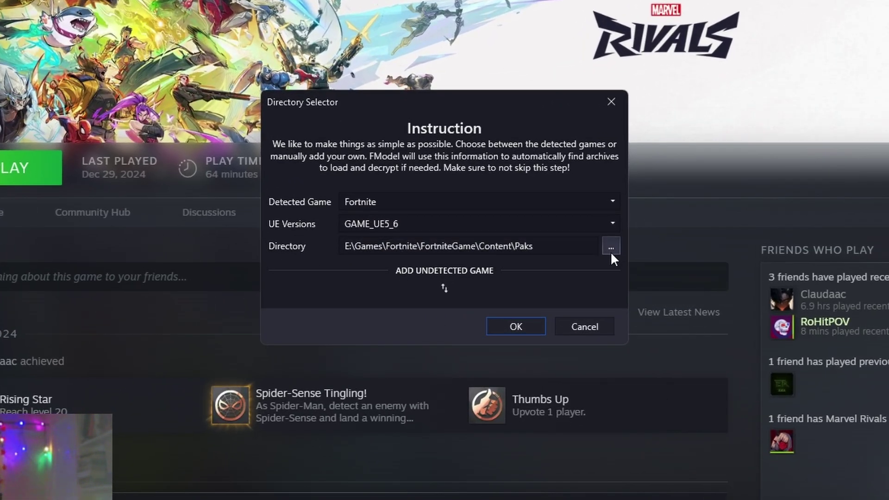
click(610, 250)
click(700, 132)
key(ctrl+v)
key(Return)
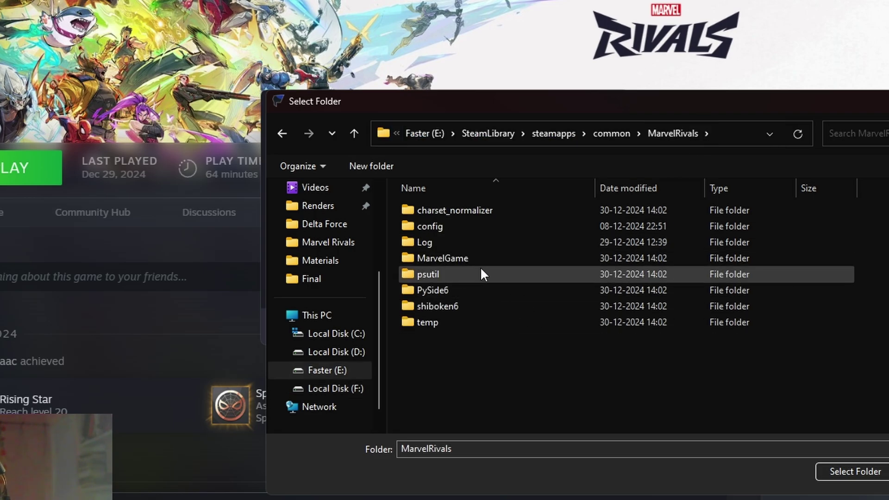
double_click(466, 257)
click(431, 228)
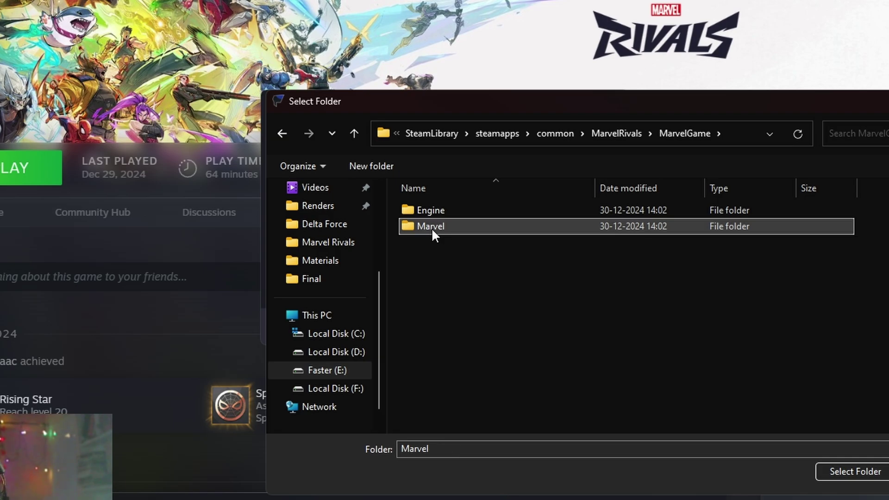
double_click(432, 227)
double_click(443, 226)
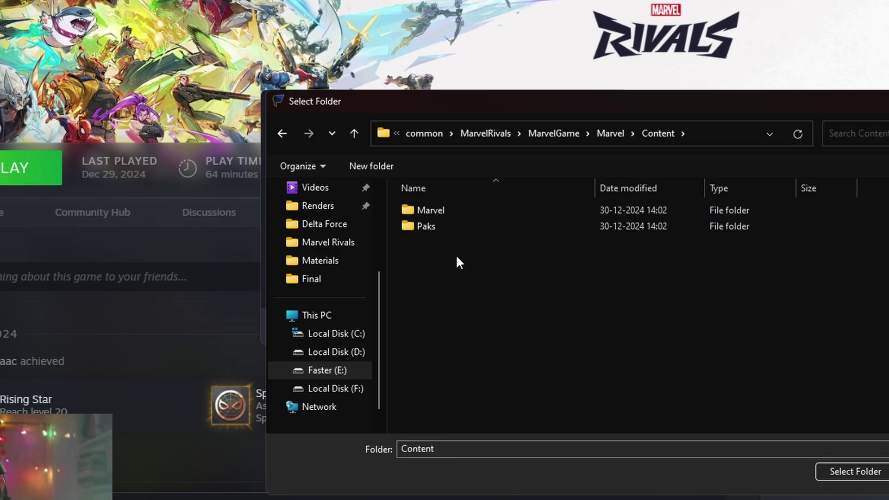
double_click(442, 234)
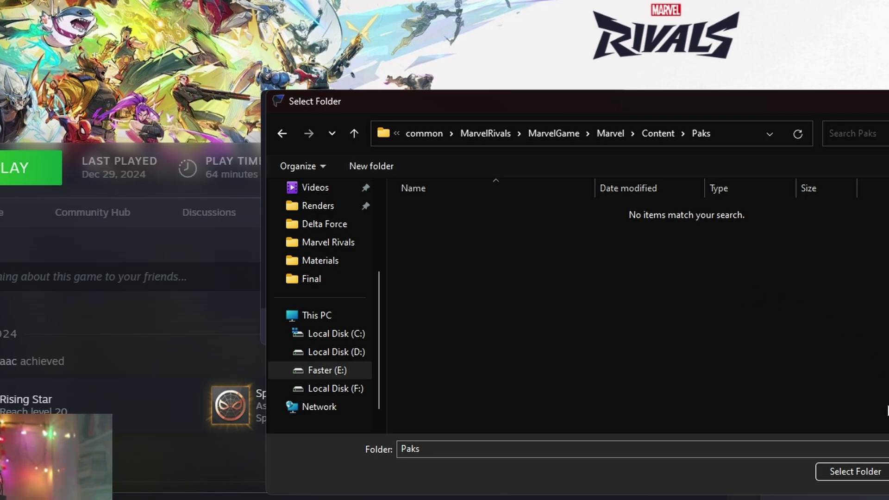
click(859, 470)
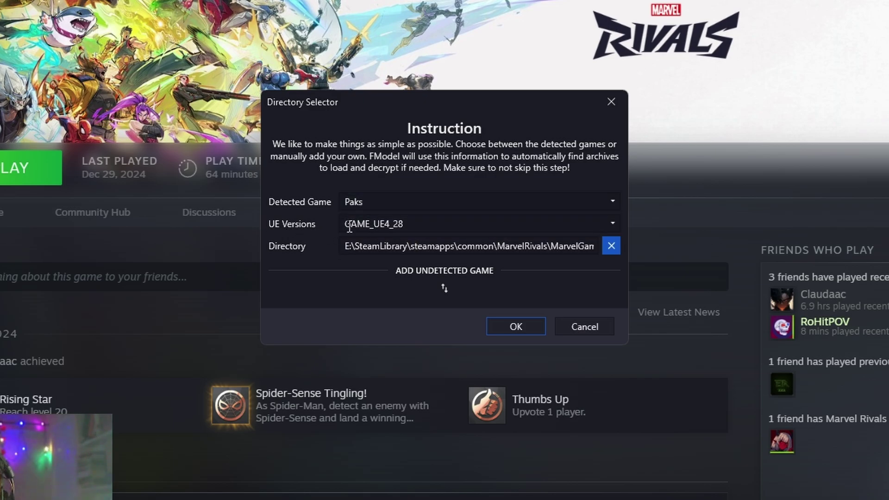
Choose the GAME_MarvelRivals engine version and confirm the directory settings
double_click(411, 223)
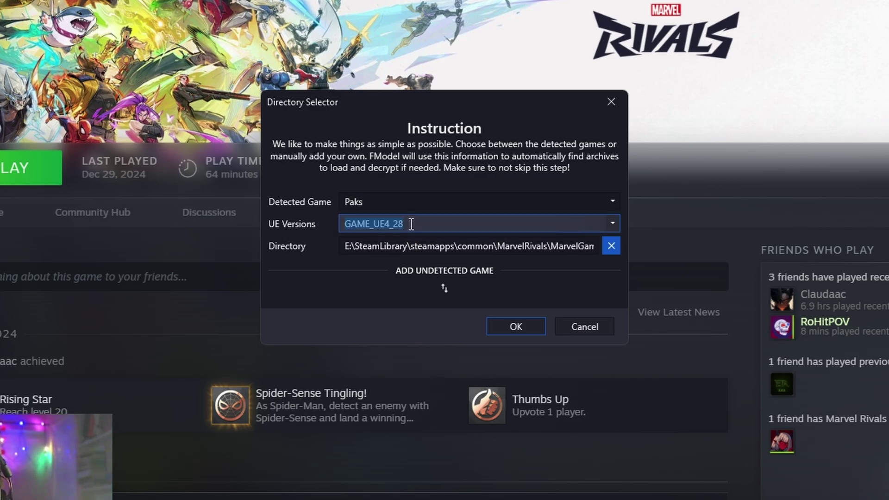
click(612, 222)
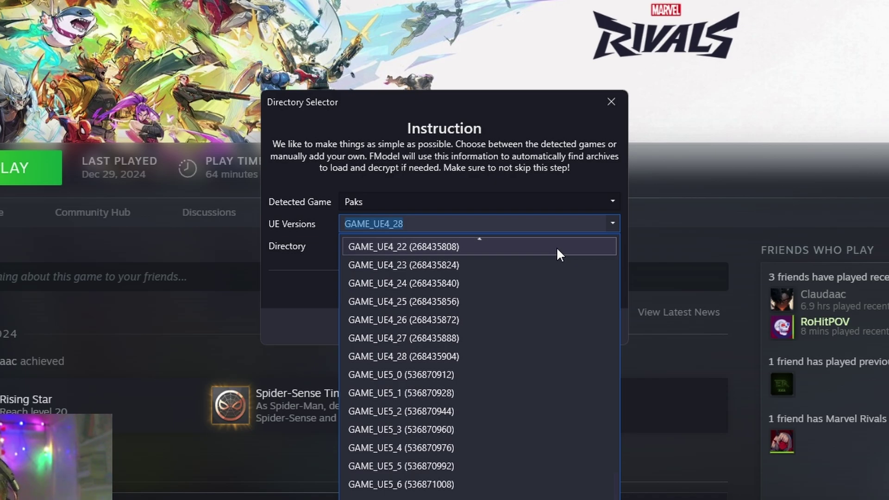
text(marvel)
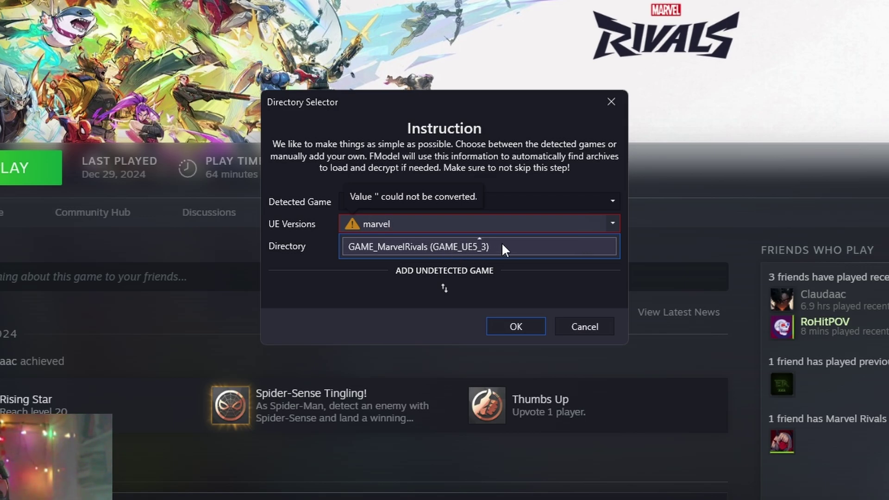
click(490, 250)
click(516, 326)
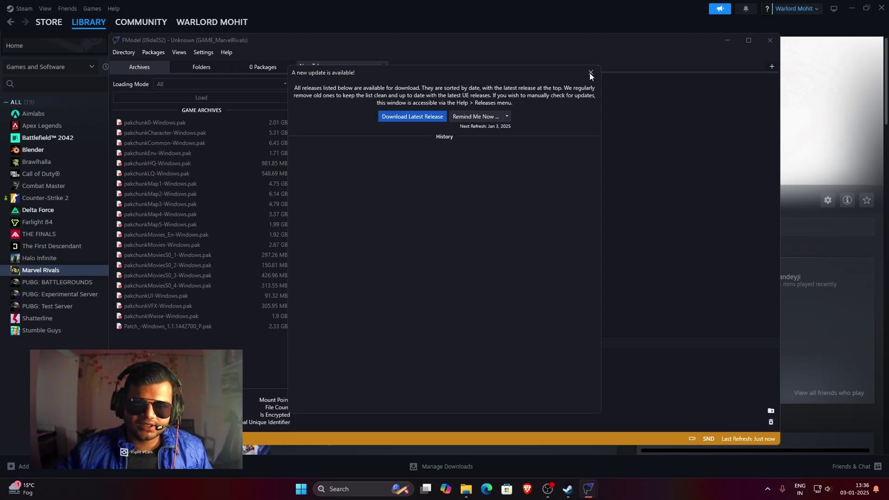
Dismiss the new-update notice and open FModel's Directory menu
click(612, 46)
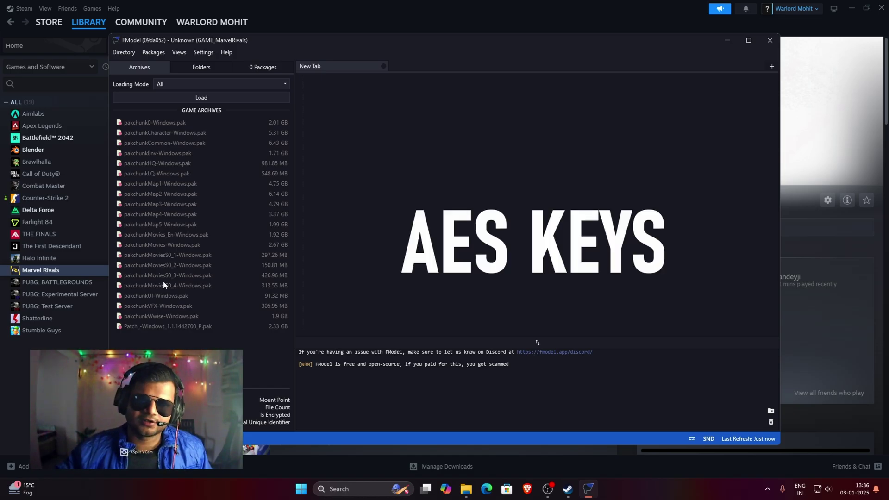
click(116, 52)
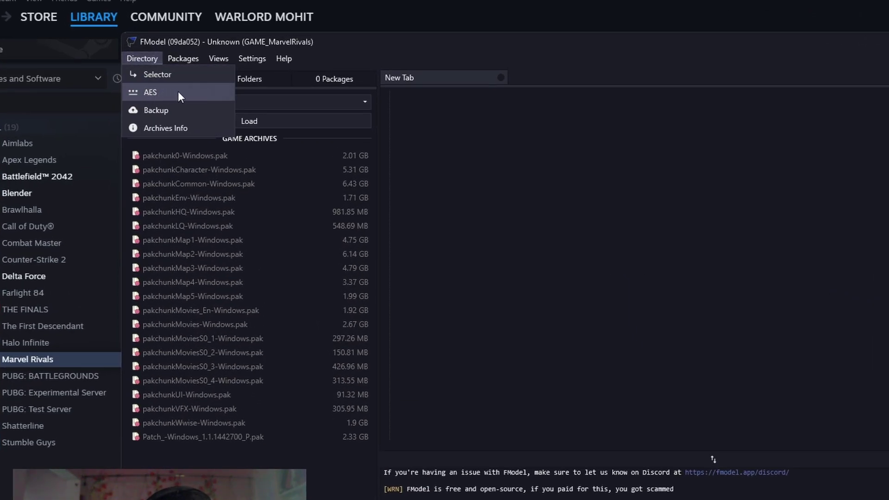
Open the AES Manager and paste the main static key from the notes file
click(177, 92)
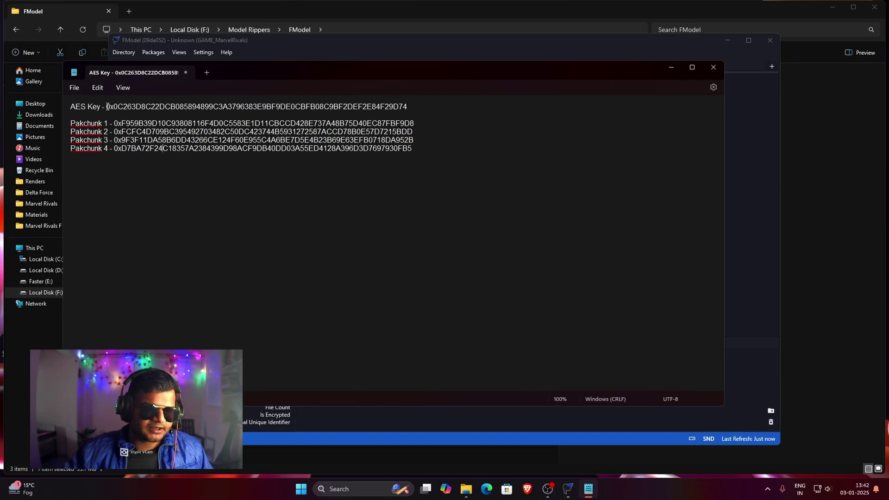
drag(107, 107, 406, 108)
right_click(383, 109)
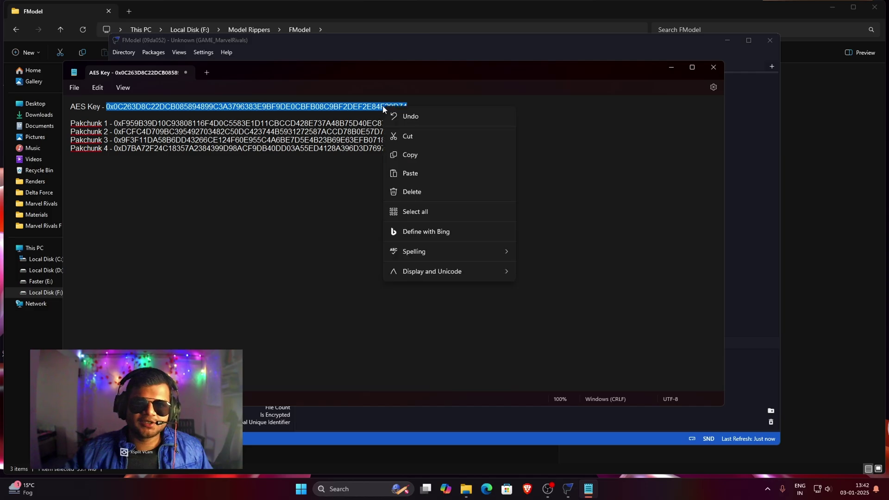
click(418, 152)
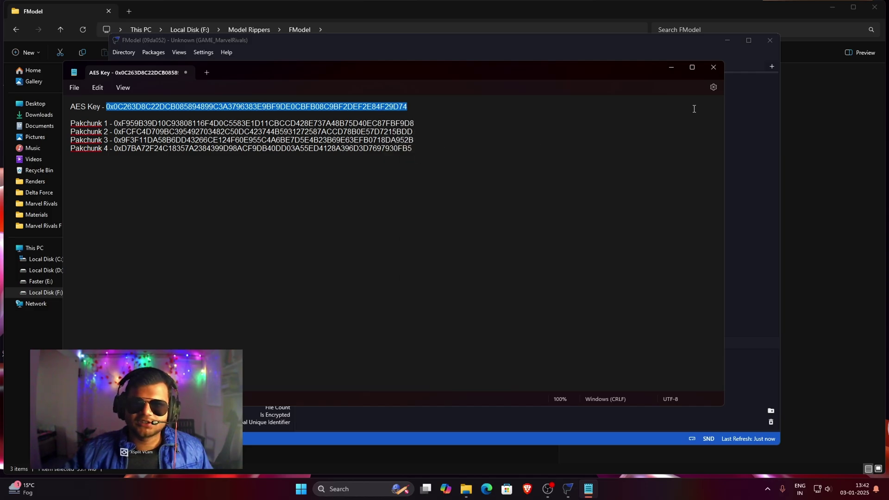
click(673, 71)
key(ctrl+v)
click(479, 148)
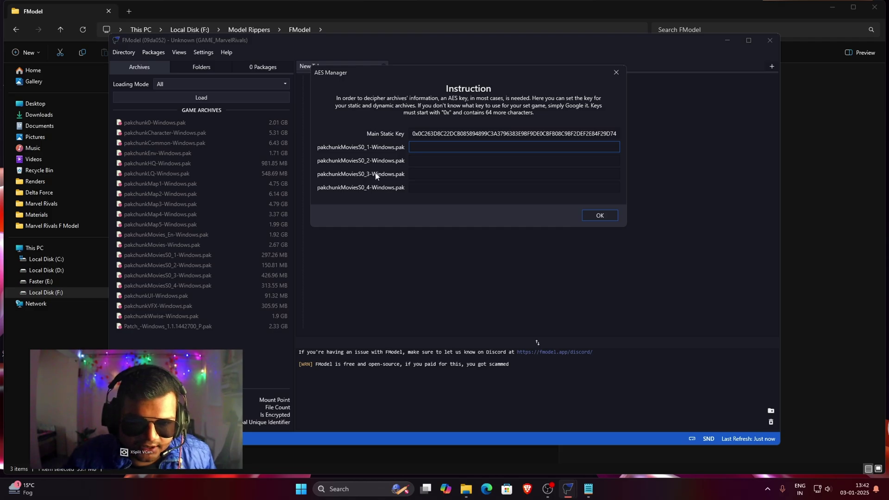
Copy the Pakchunk 1 key from the notes and paste it into the first movie pak's row
click(588, 488)
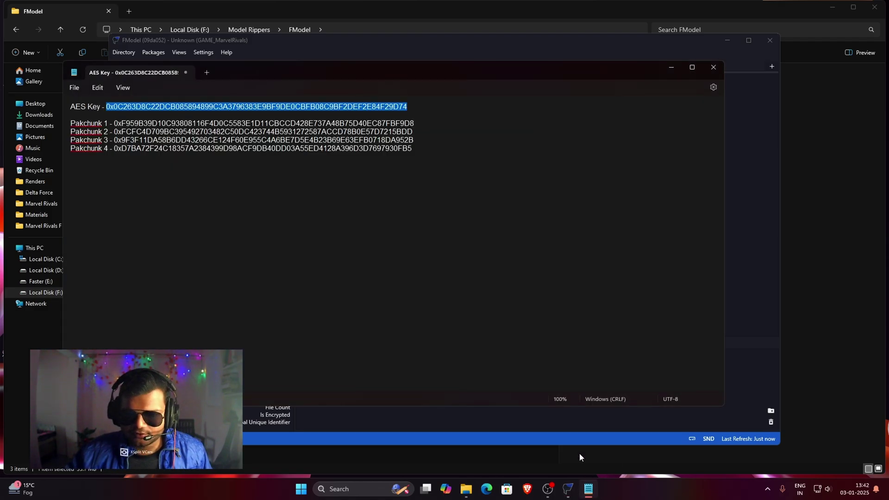
drag(115, 123, 415, 129)
right_click(413, 128)
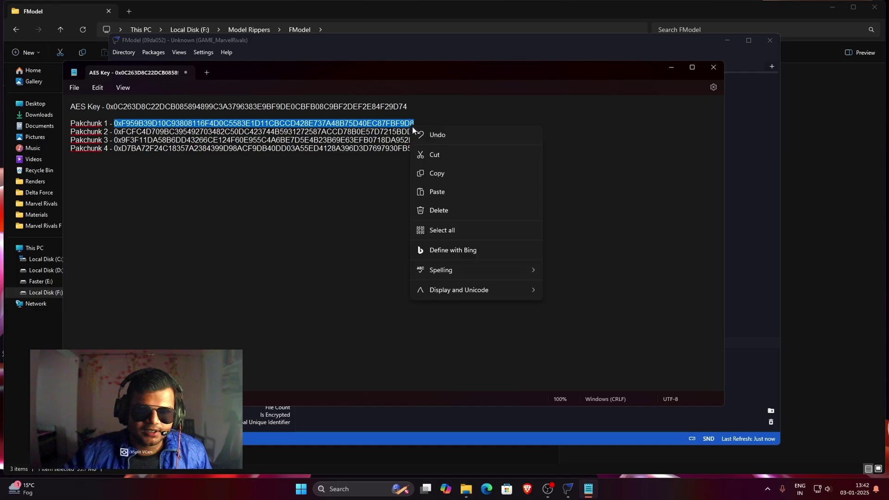
click(439, 173)
click(771, 199)
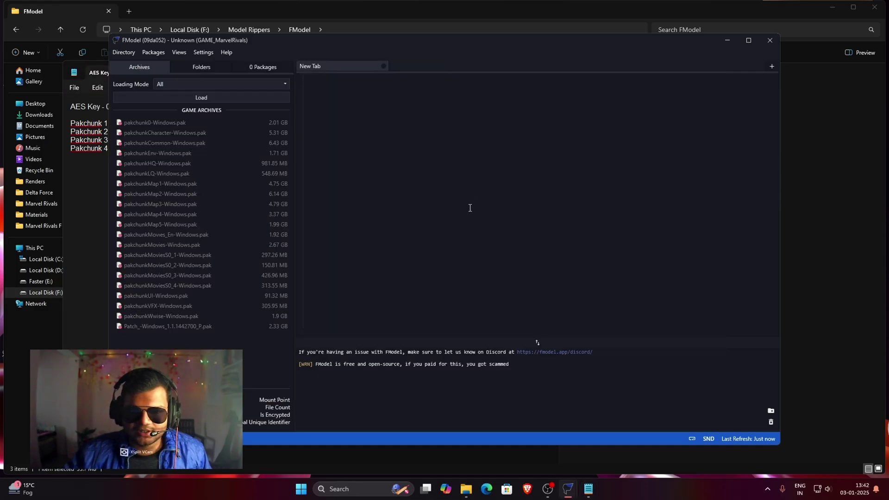
mouse_move(570, 492)
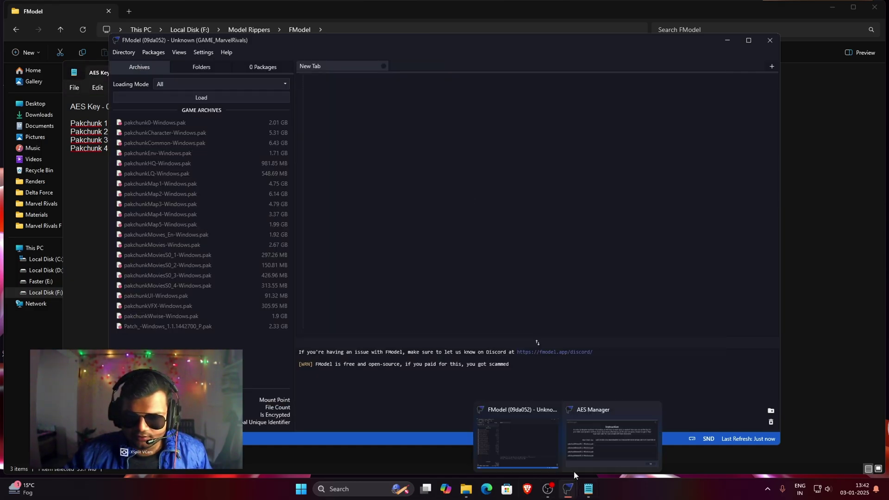
click(611, 442)
click(495, 151)
key(ctrl+v)
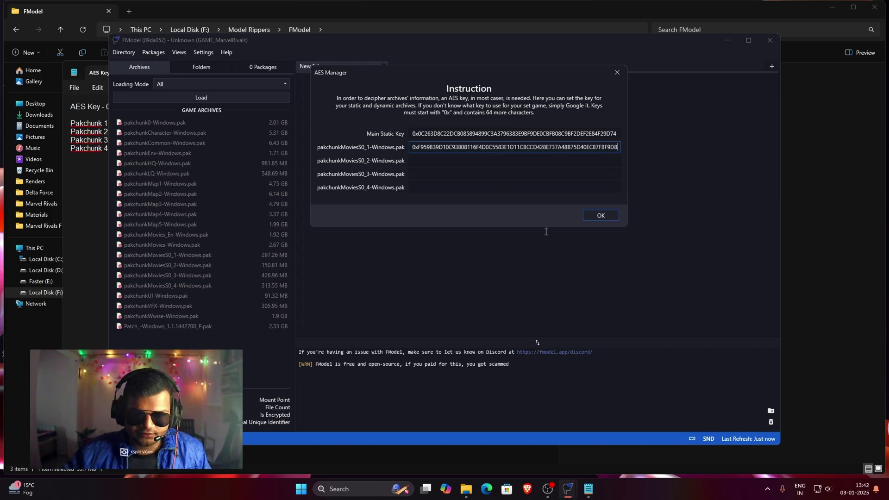
Paste the Pakchunk 4 key into the fourth pak's row and confirm the AES keys
click(590, 490)
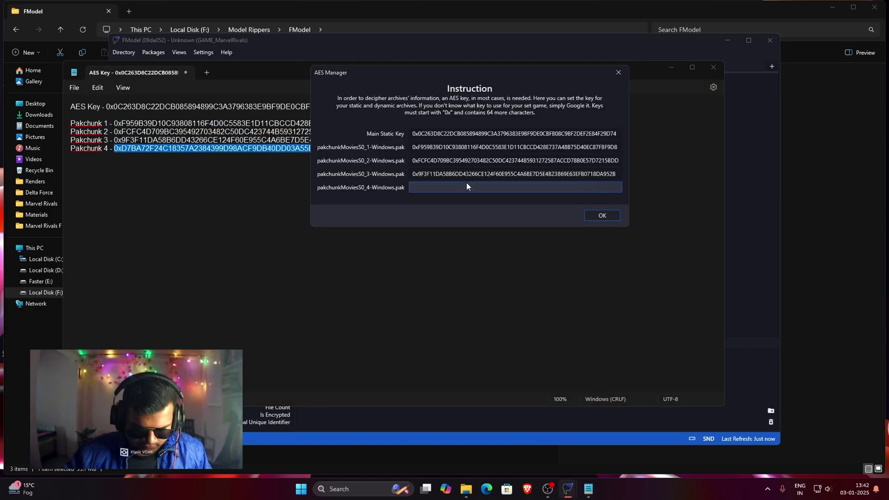
click(466, 182)
key(ctrl+v)
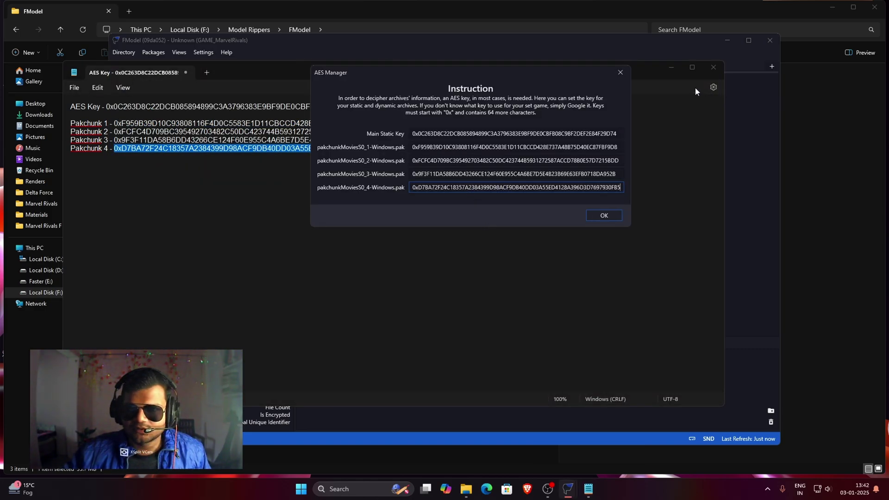
click(671, 68)
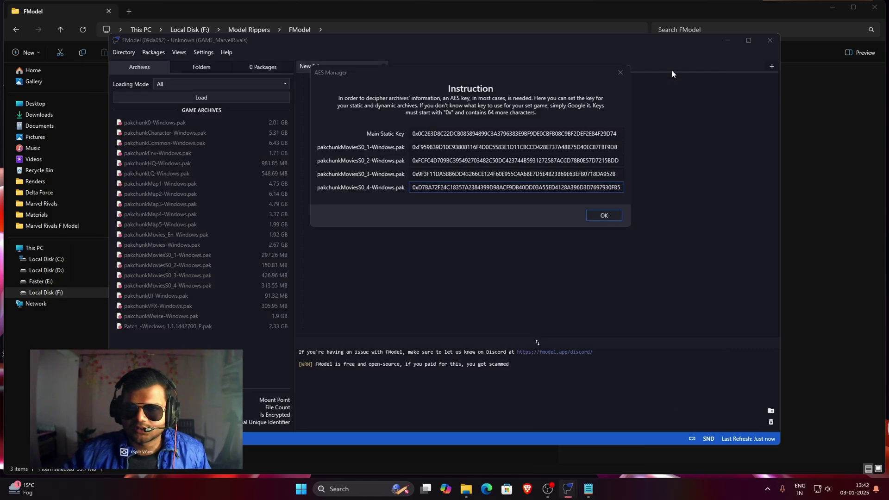
click(614, 215)
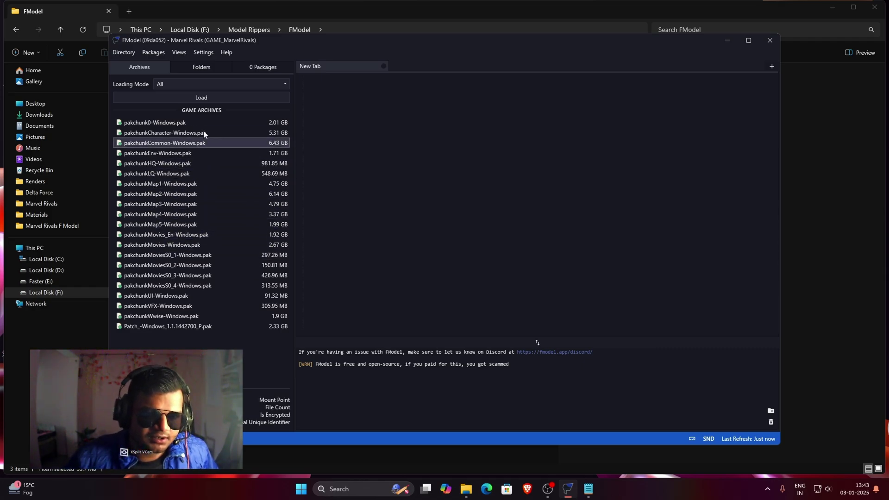
Load all archives to reveal Engine and Marvel folders, then minimise FModel and select the desktop .usmap
click(203, 98)
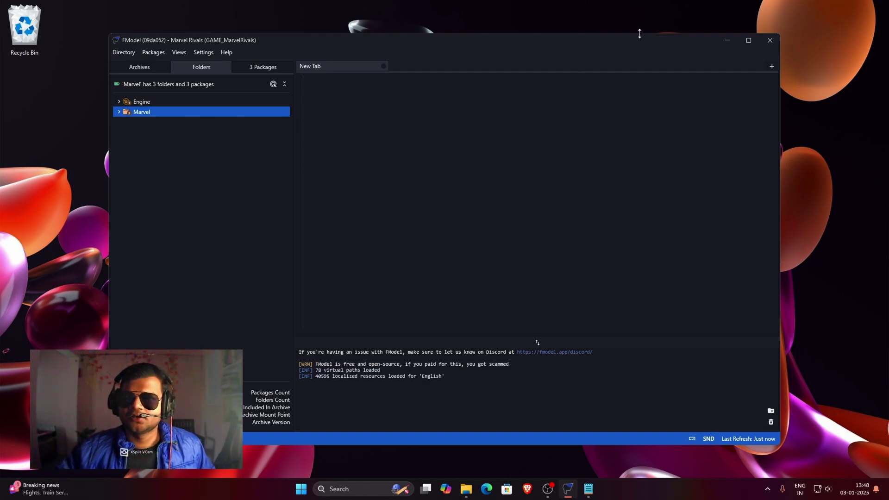
click(727, 40)
drag(102, 45, 288, 180)
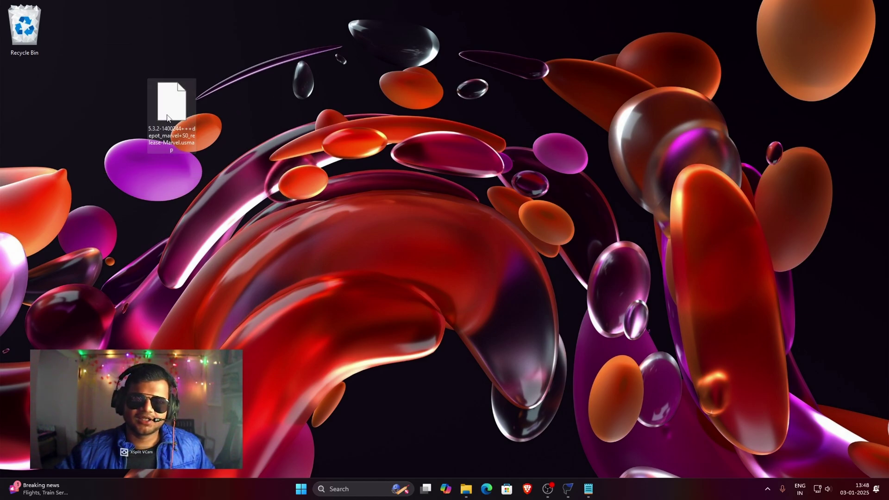
Check the desktop .usmap file's tooltip details, then restore the FModel window
mouse_move(171, 126)
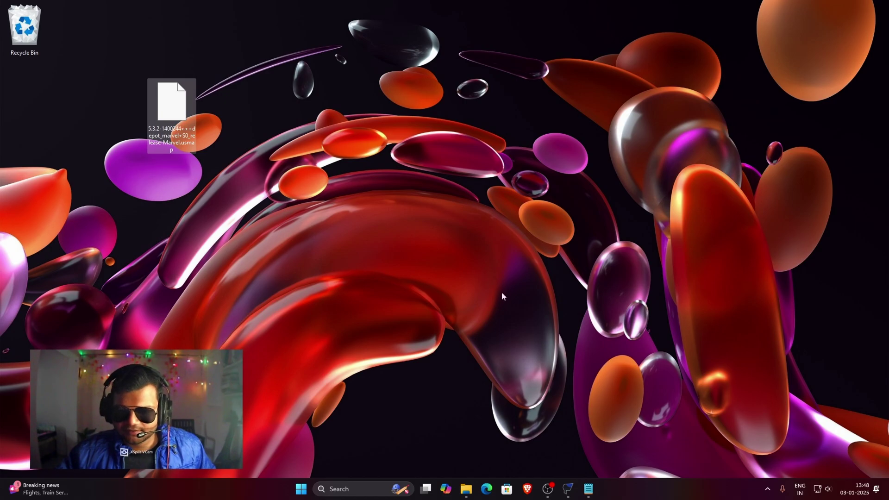
click(571, 492)
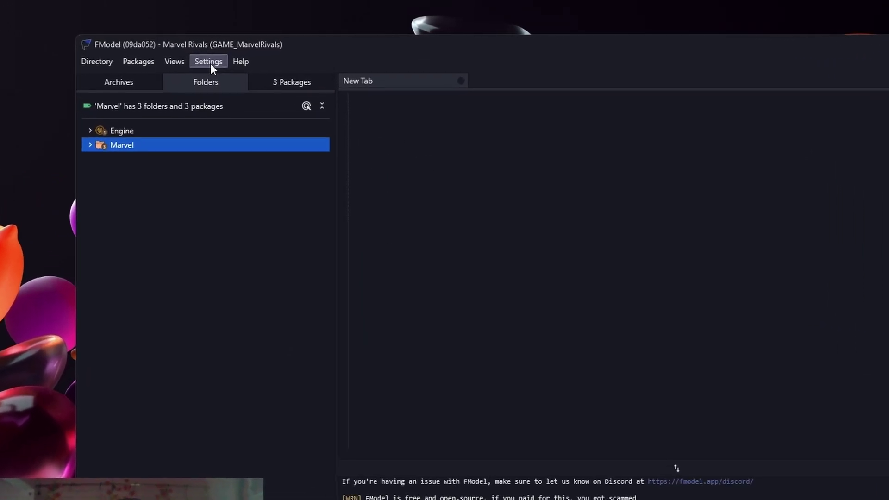
Enable Local Mapping File in Settings, pick the Desktop .usmap as the mapping path, and apply
click(203, 52)
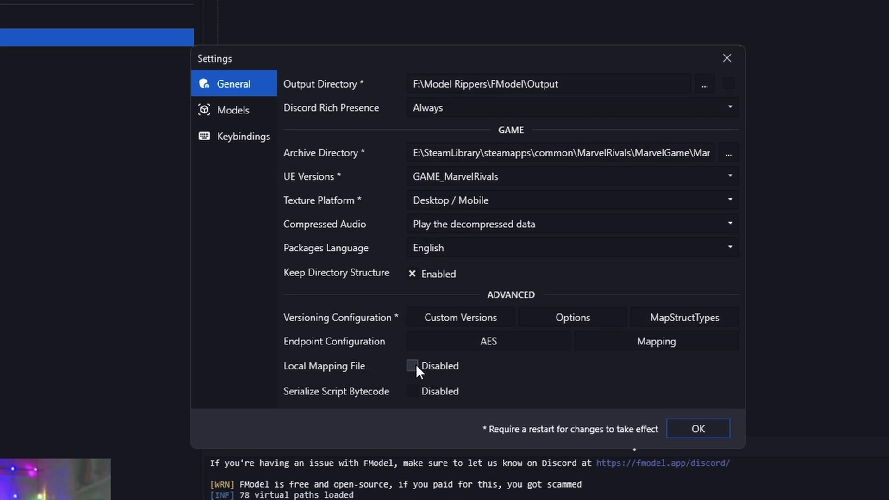
click(412, 365)
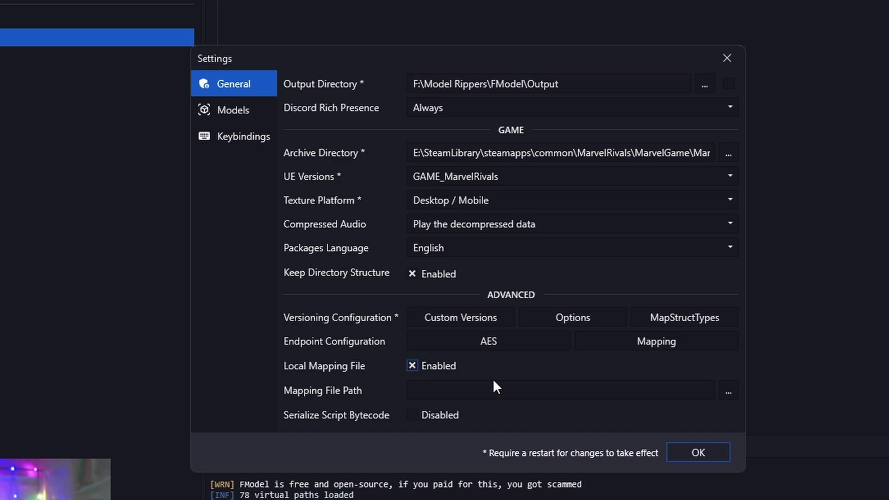
click(729, 393)
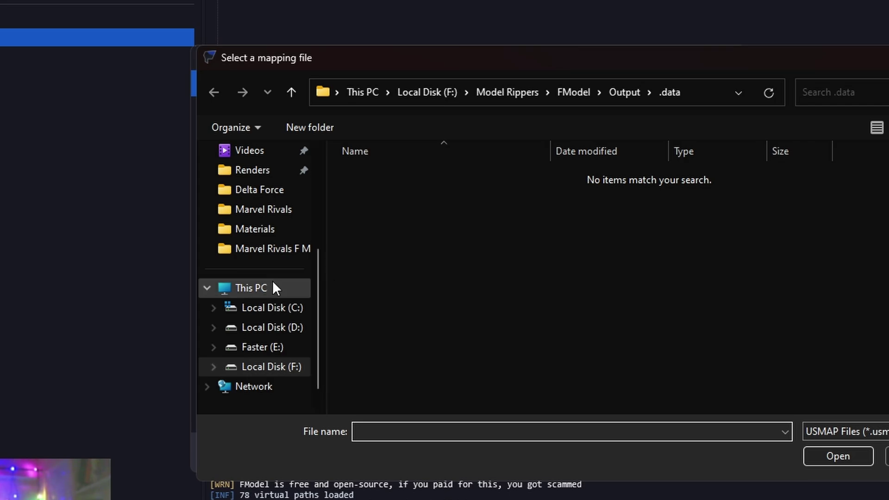
scroll(276, 287, up, 3)
scroll(277, 296, up, 2)
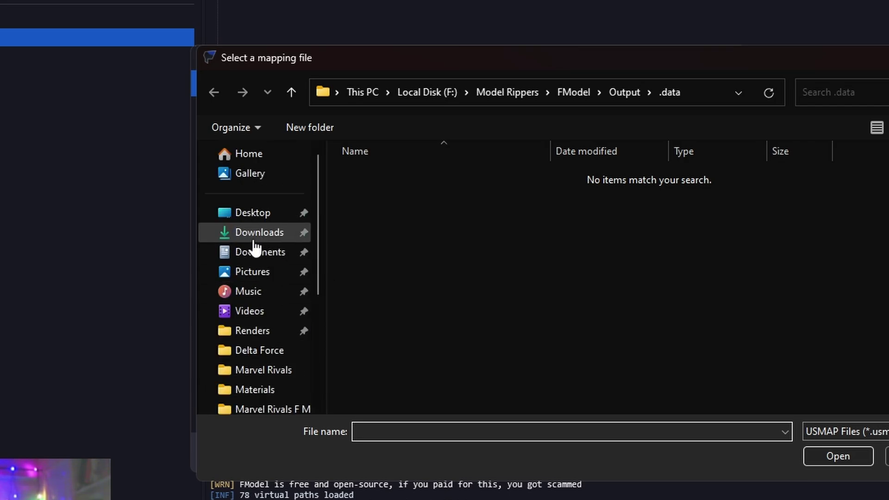
click(253, 212)
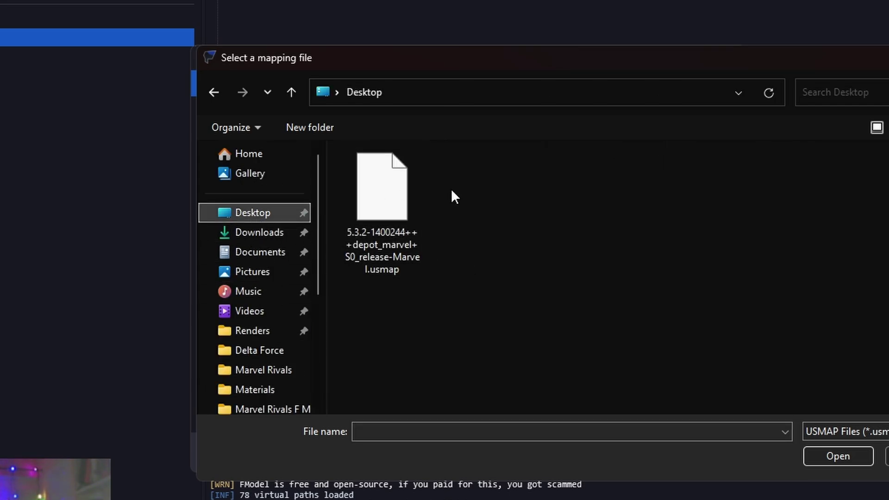
click(394, 200)
click(833, 458)
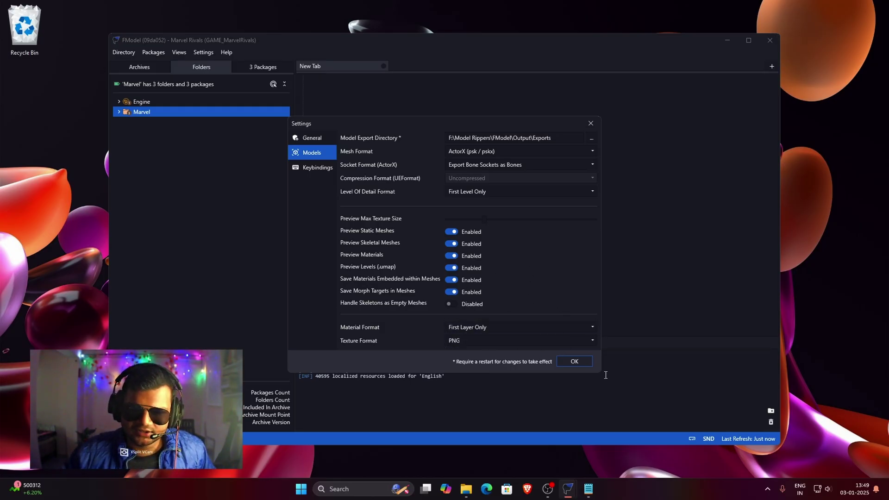
click(578, 362)
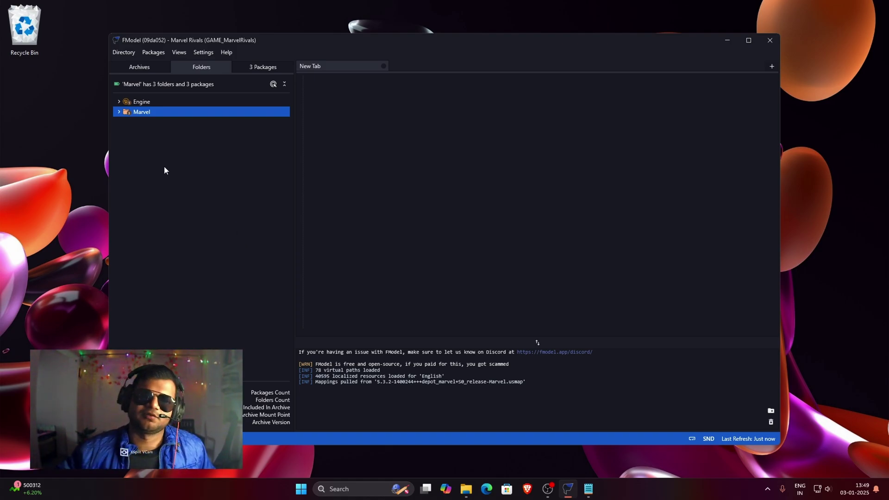
Expand Marvel > Content > Marvel > Characters to list hero folders 1011 through 1038
click(119, 111)
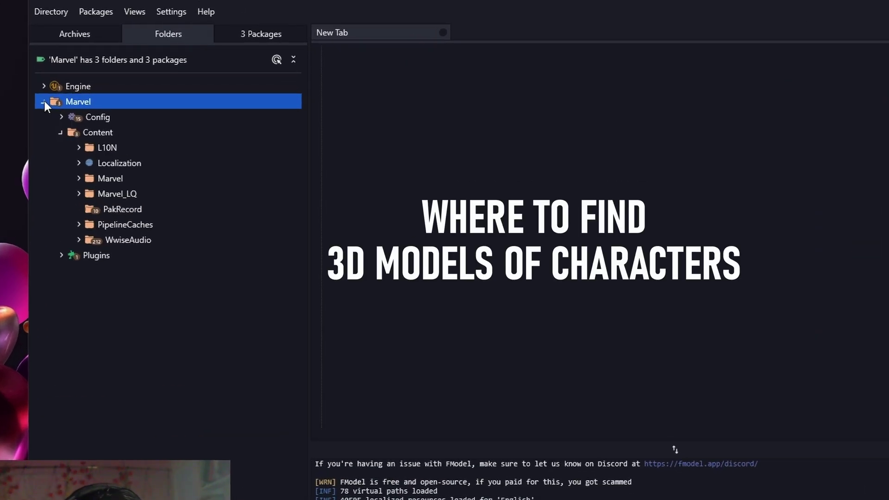
click(56, 135)
click(60, 132)
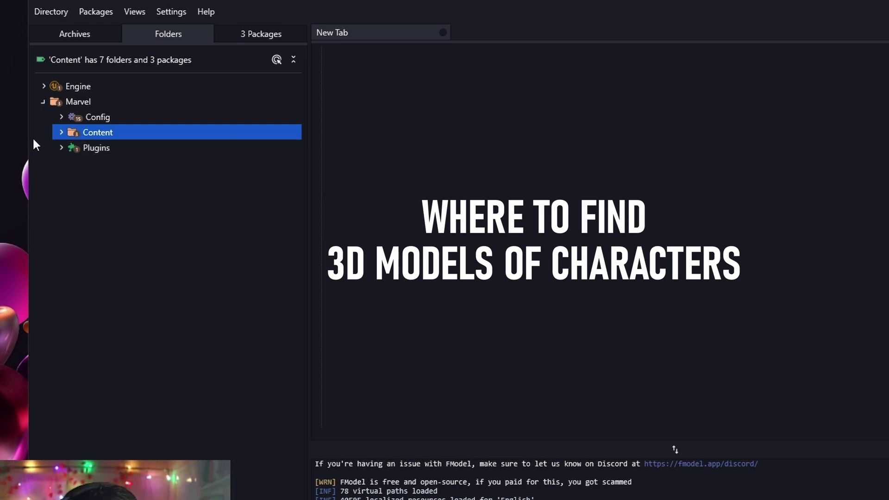
click(61, 132)
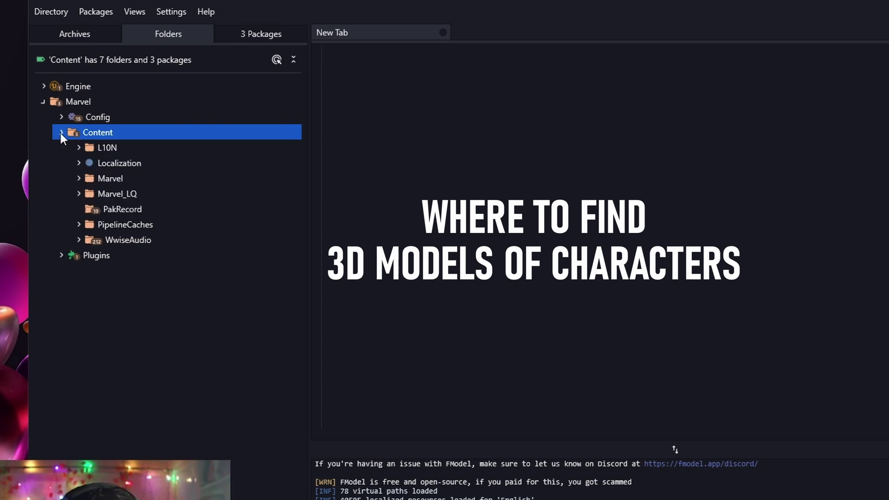
click(79, 179)
scroll(126, 357, down, 1)
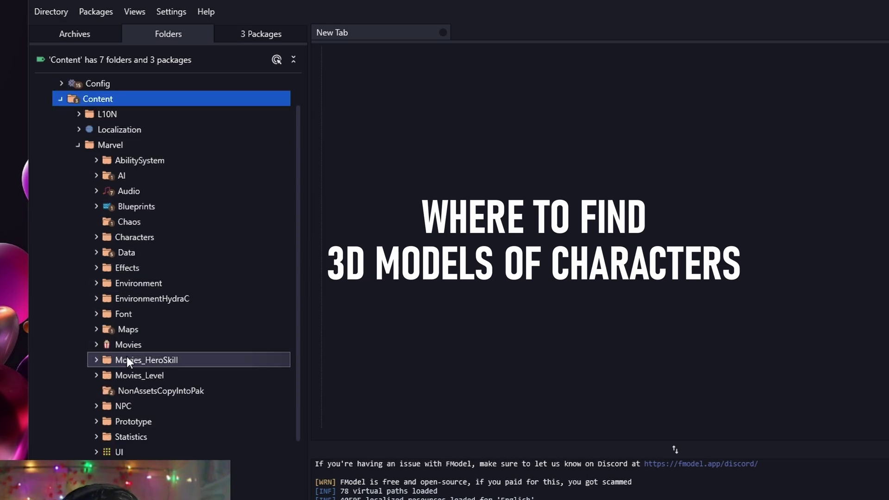
click(96, 237)
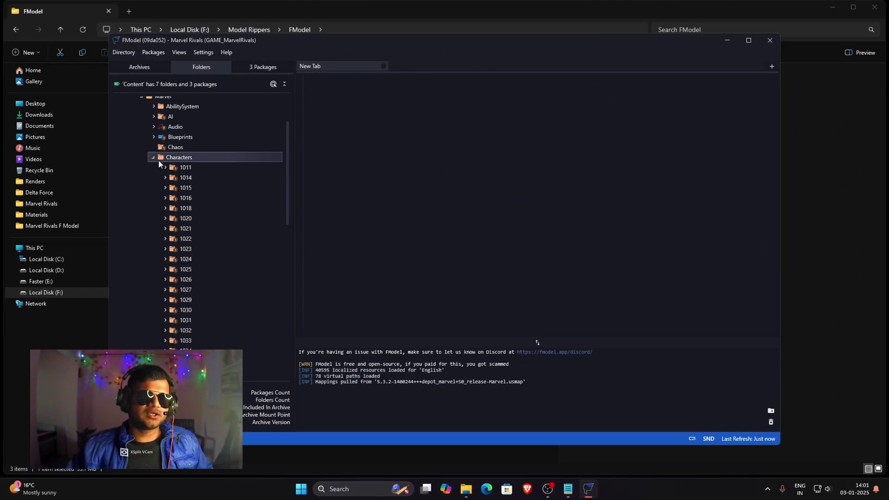
click(153, 157)
click(153, 157)
scroll(218, 197, down, 2)
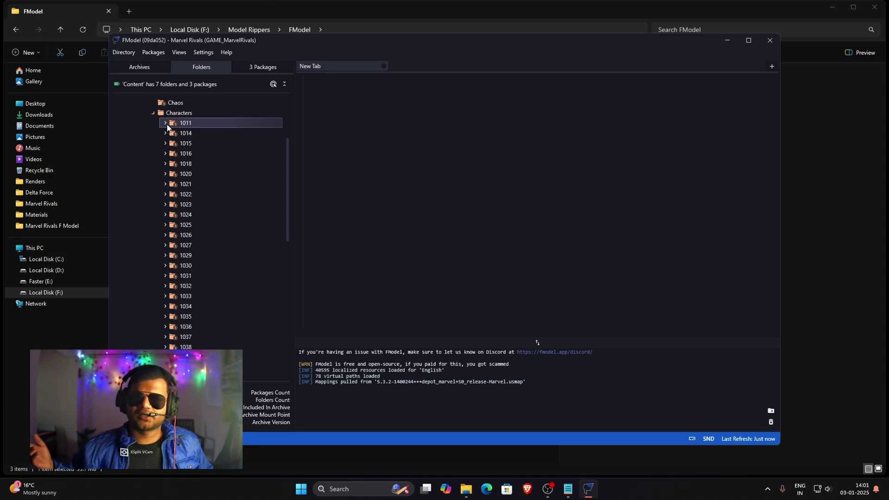
Expand hero folder 1034 and its 1034001 subfolder to show Meshes, Materials, Textures and Animations
scroll(202, 288, down, 6)
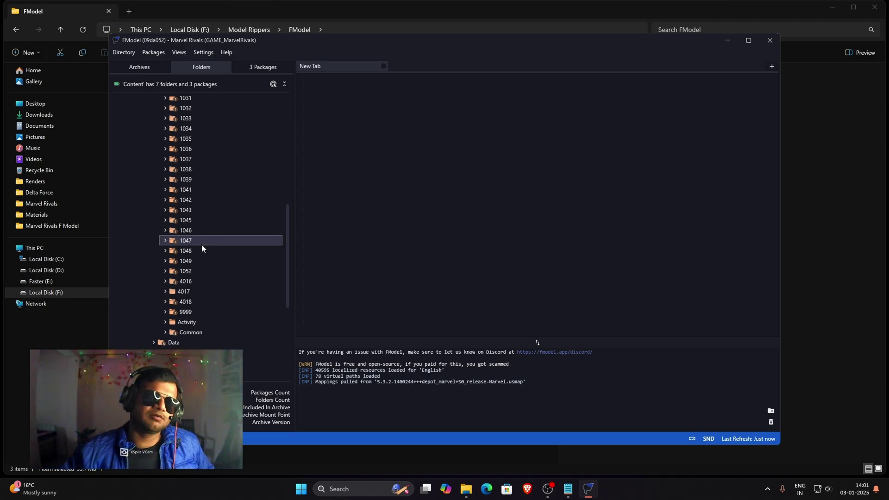
scroll(198, 246, up, 2)
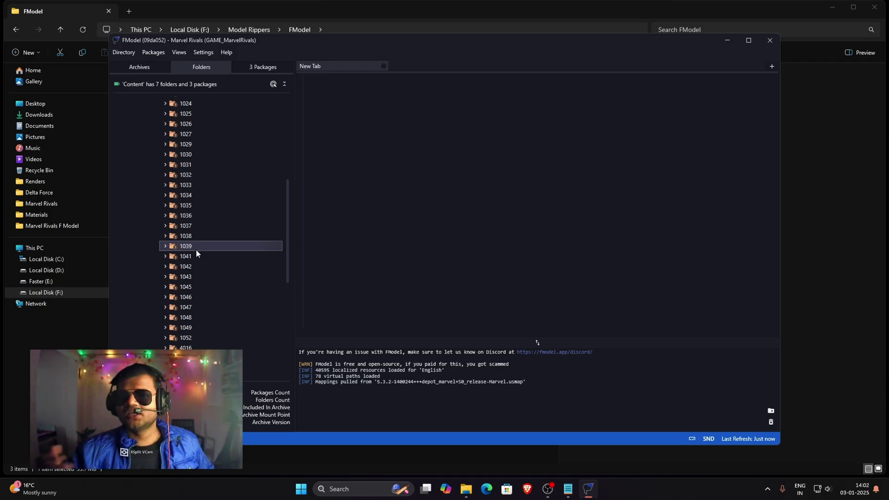
scroll(196, 249, up, 2)
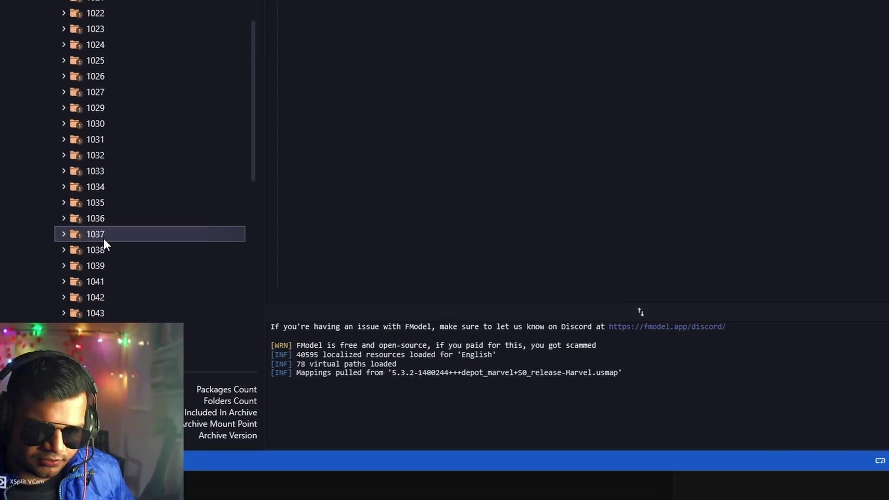
click(62, 187)
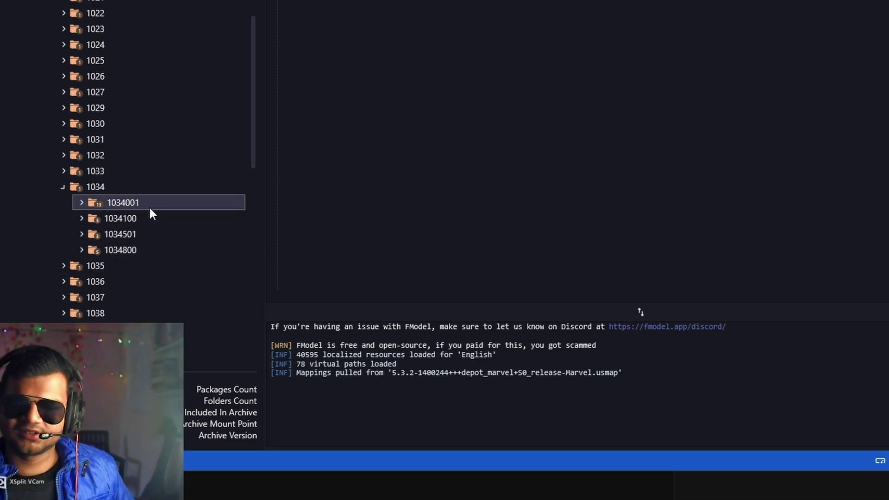
click(80, 202)
scroll(116, 241, down, 3)
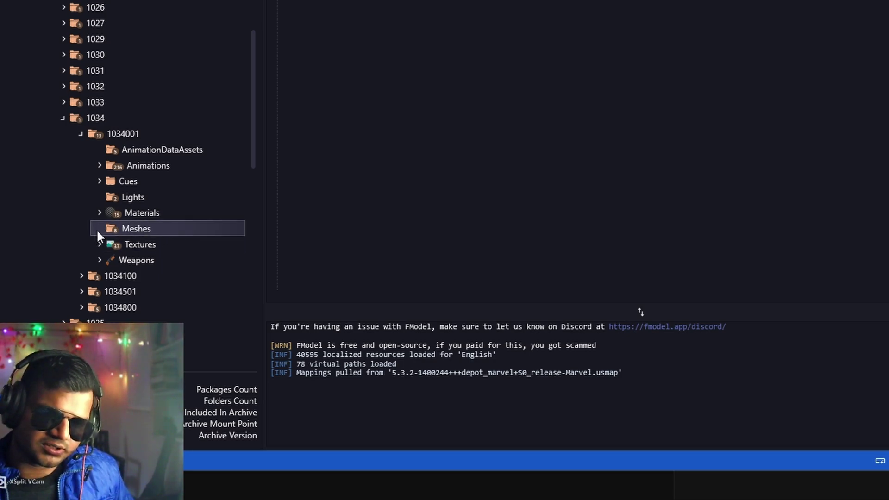
List the 1034001 Meshes packages and view SK_1034_1034001, its Lobby variant, then SK_1034_1034001 again
double_click(158, 229)
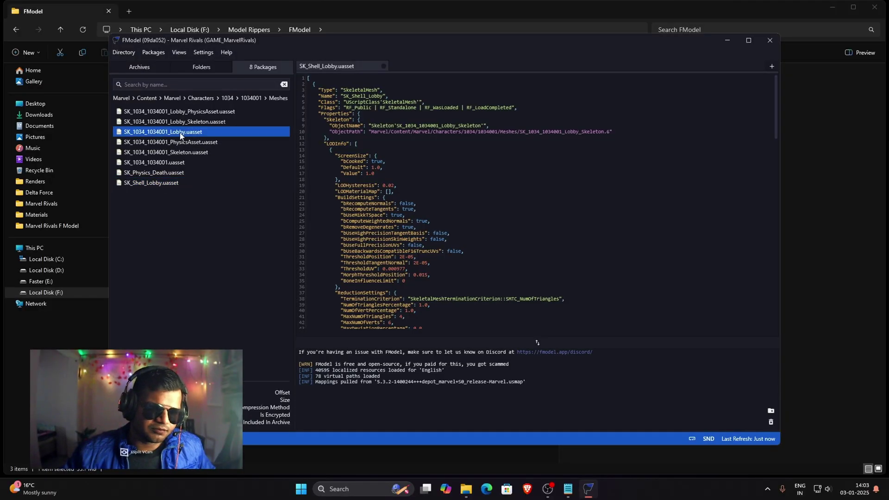
click(185, 162)
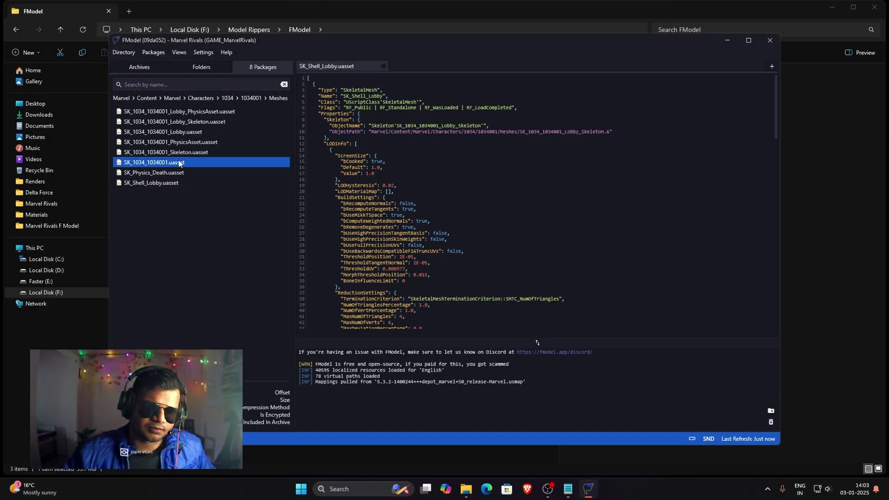
click(156, 134)
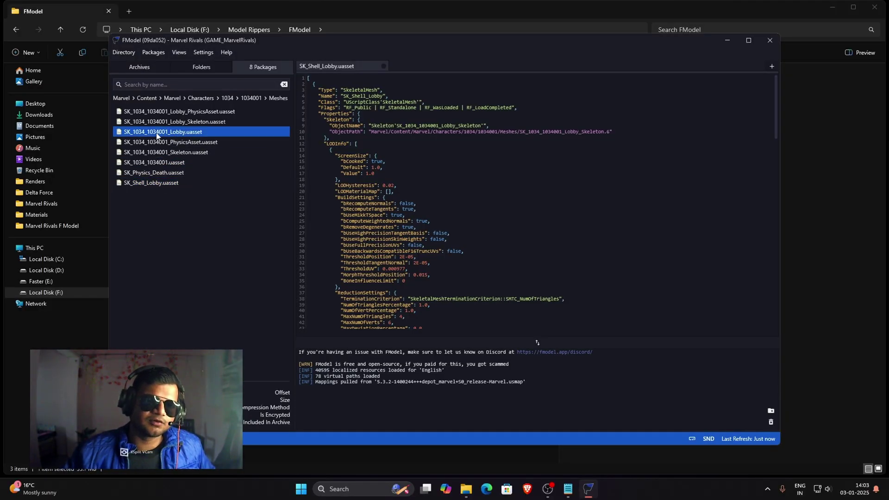
click(168, 165)
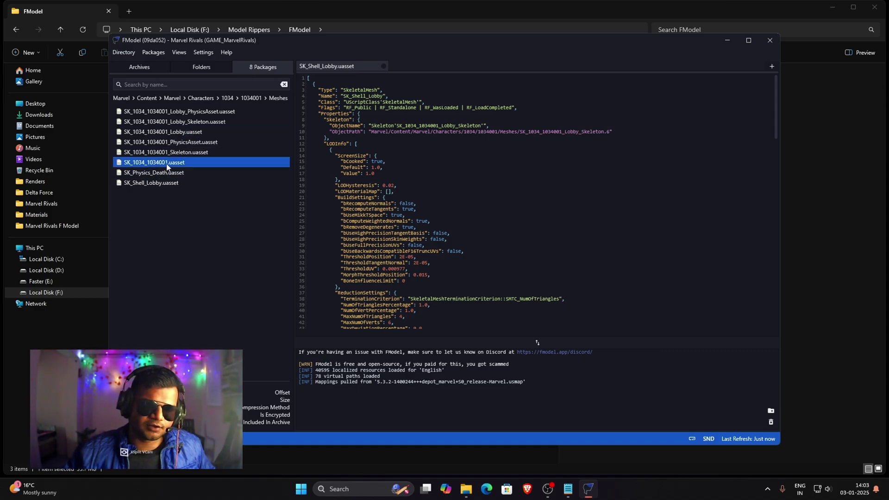
Preview SK_1034_1034001 in 3D, list all its material's textures, and widen the viewer window
double_click(157, 162)
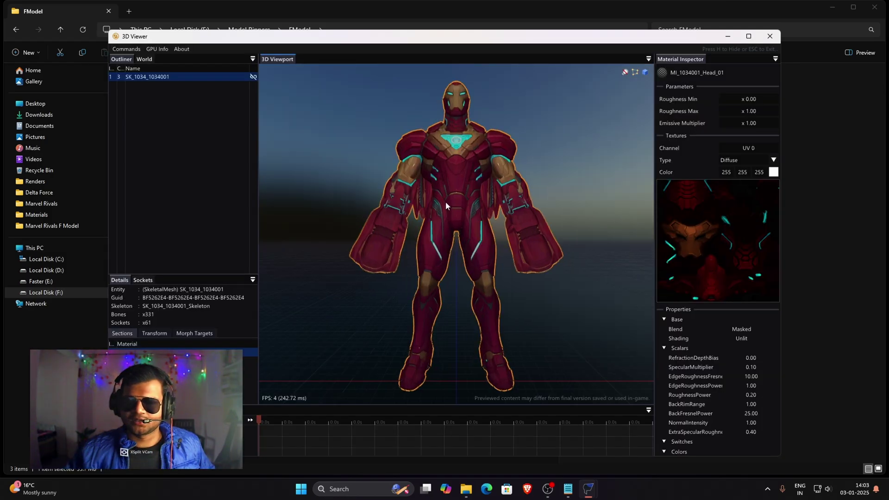
mouse_move(445, 202)
mouse_down()
mouse_move(602, 206)
mouse_move(588, 208)
mouse_move(598, 210)
mouse_move(592, 222)
mouse_move(448, 200)
mouse_up()
scroll(739, 365, down, 3)
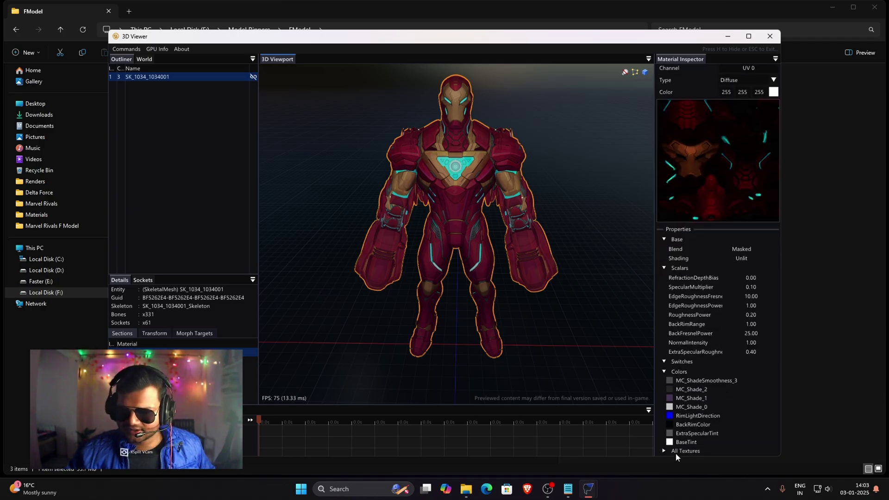
click(663, 451)
scroll(705, 421, down, 3)
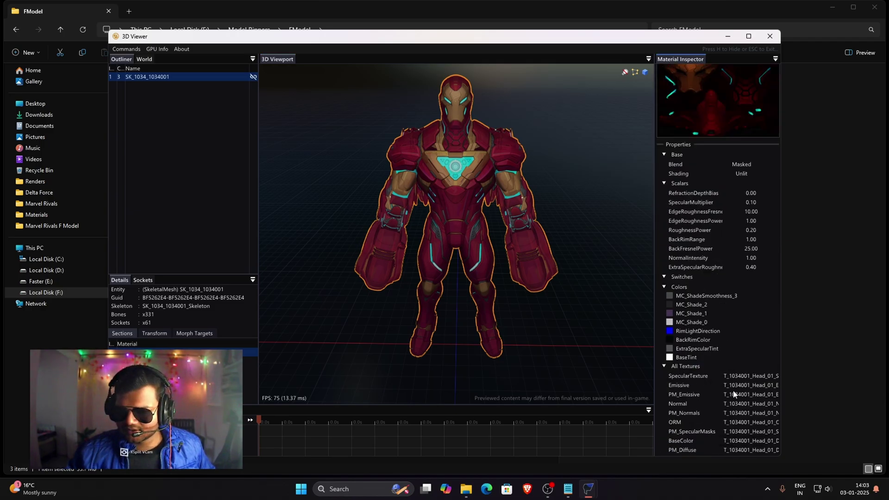
drag(780, 385, 847, 385)
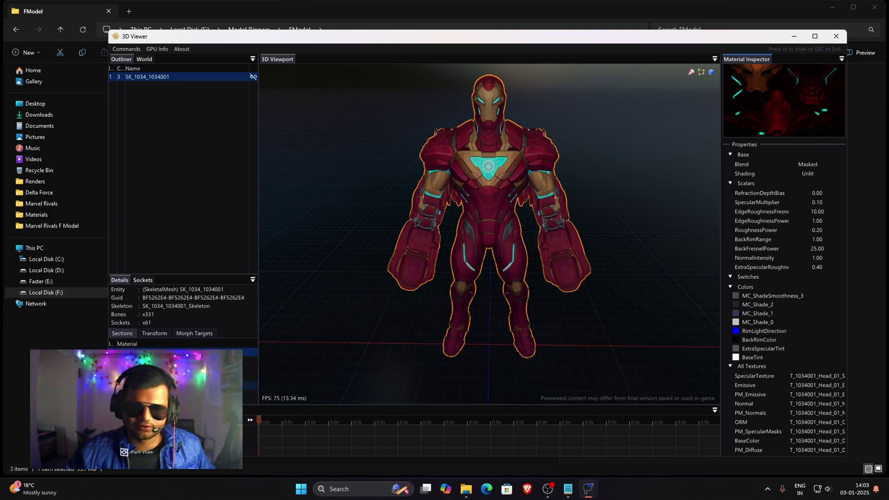
Step through the section materials down to Equip_04, then close the 3D Viewer
click(208, 361)
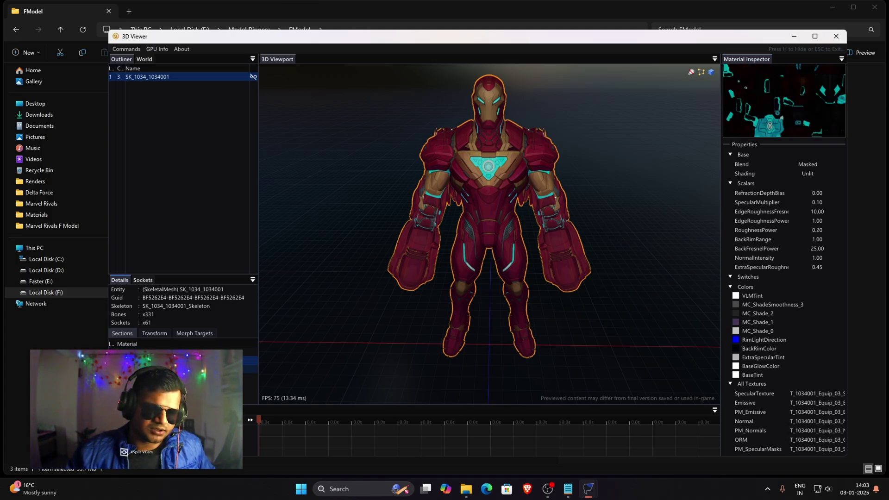
click(208, 377)
click(208, 385)
click(208, 399)
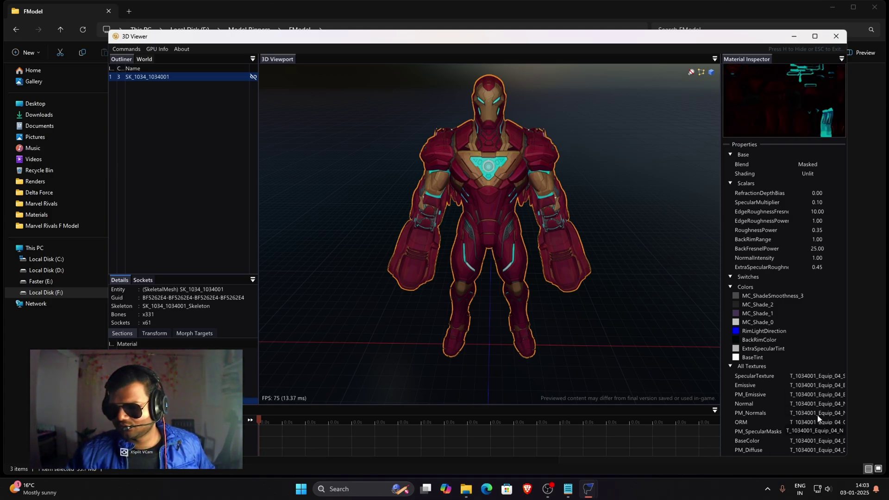
drag(600, 266, 423, 293)
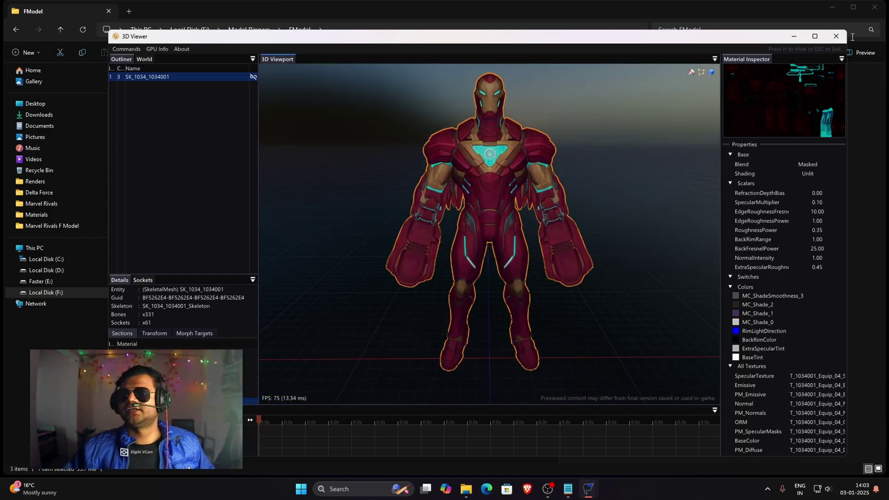
click(836, 37)
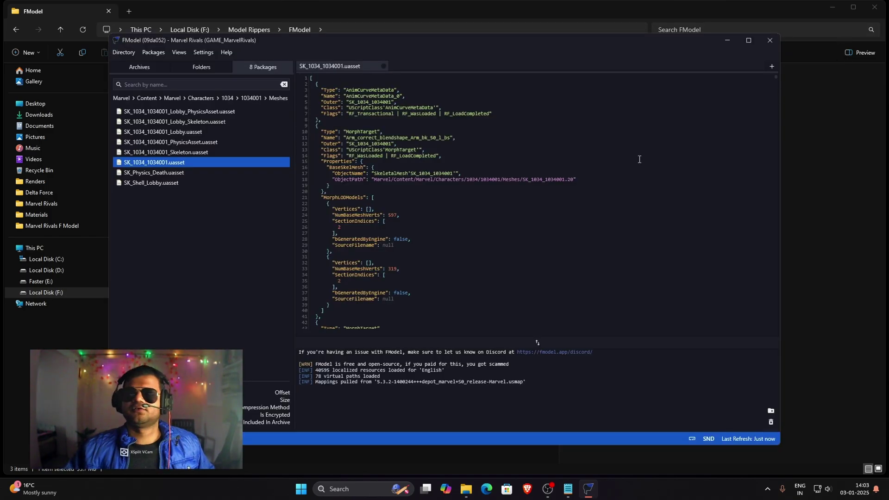
In the folder tree, collapse 1034001 and open 1034800's Meshes folder to list its four packages
click(181, 134)
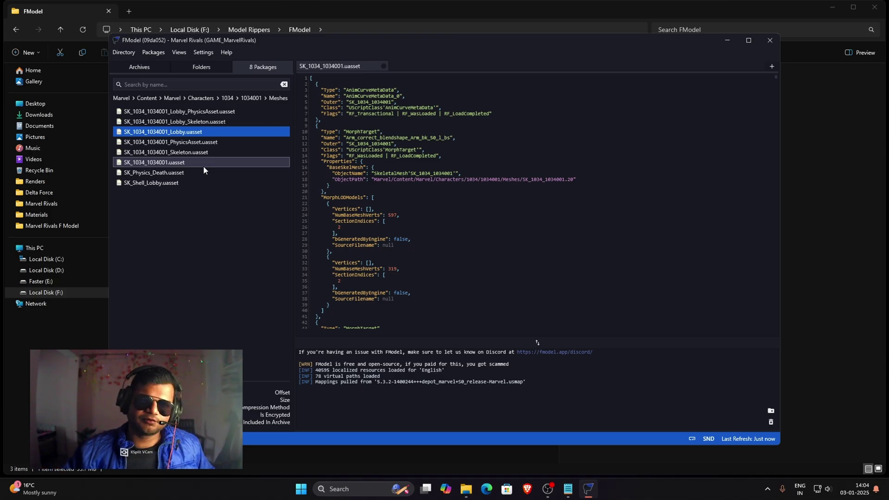
click(194, 68)
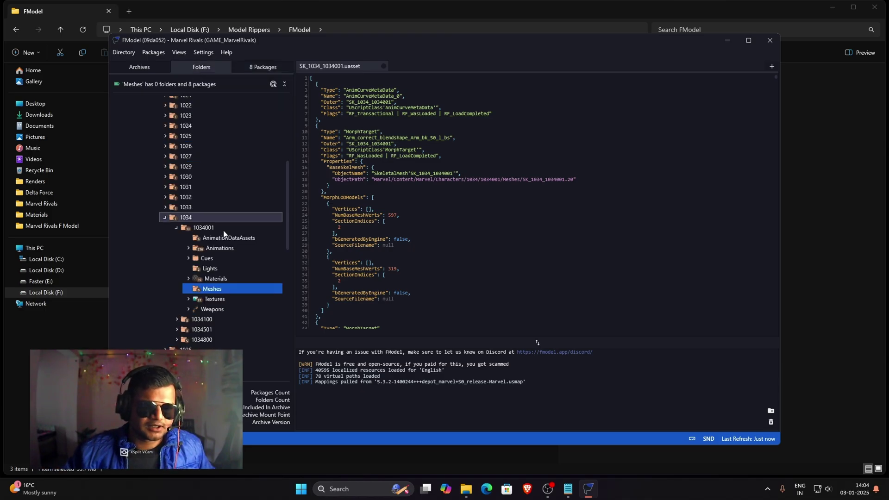
click(177, 227)
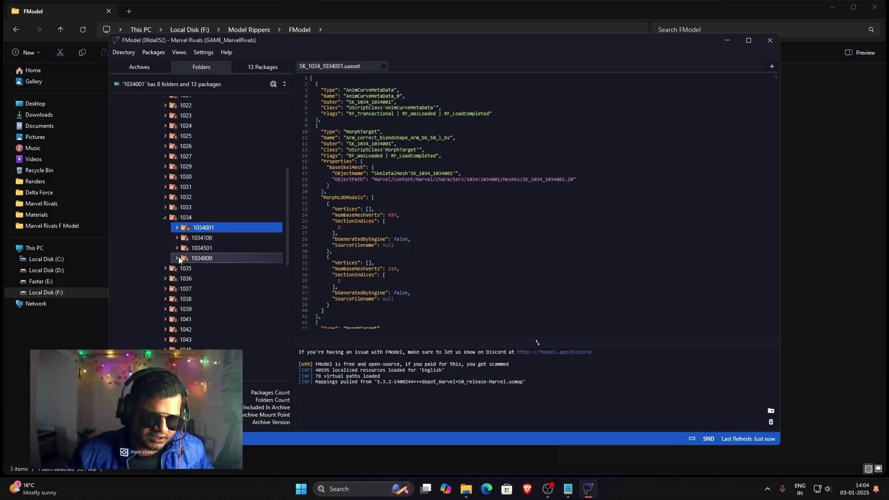
click(176, 258)
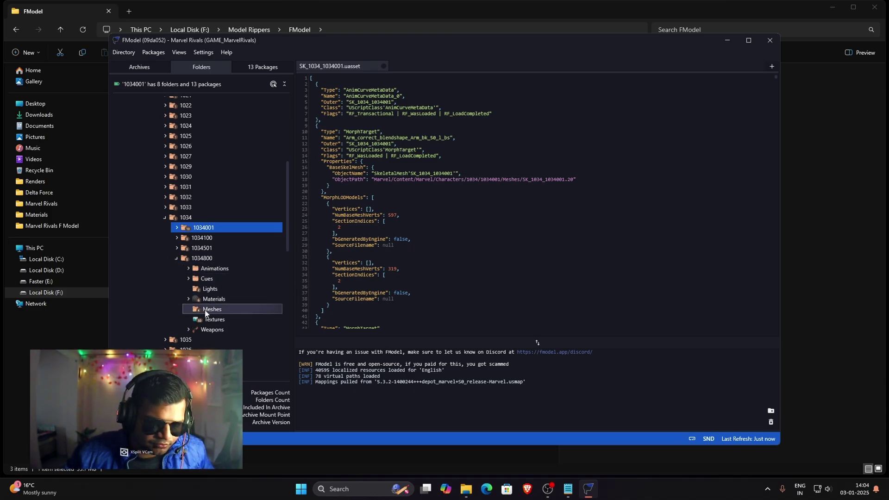
double_click(221, 313)
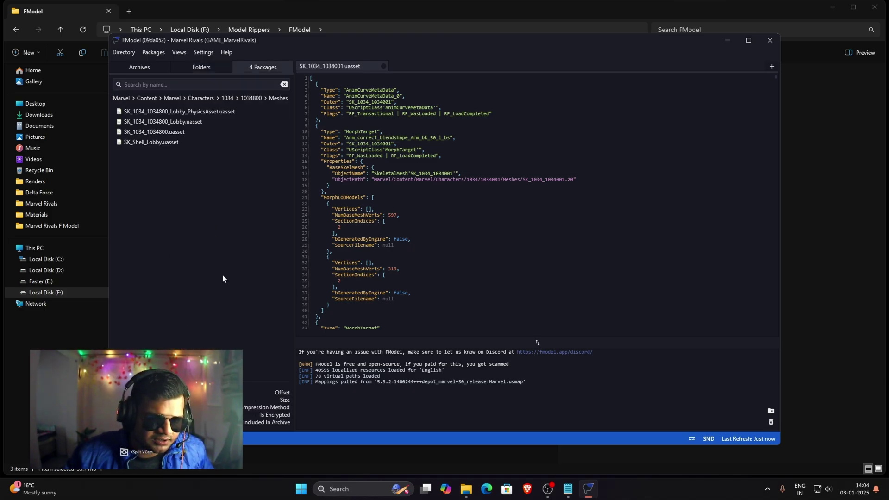
Preview the SK_1034_1034800 mesh in 3D from the side, then close the viewer
double_click(202, 133)
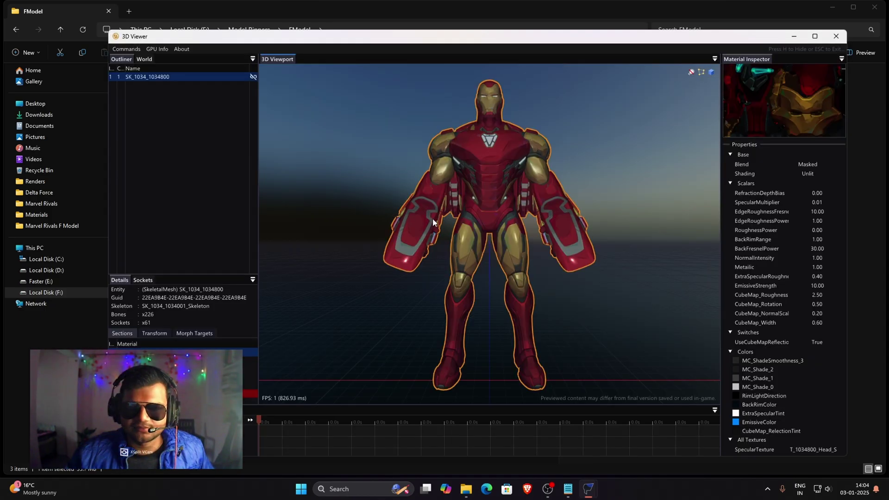
drag(432, 219, 711, 193)
click(836, 36)
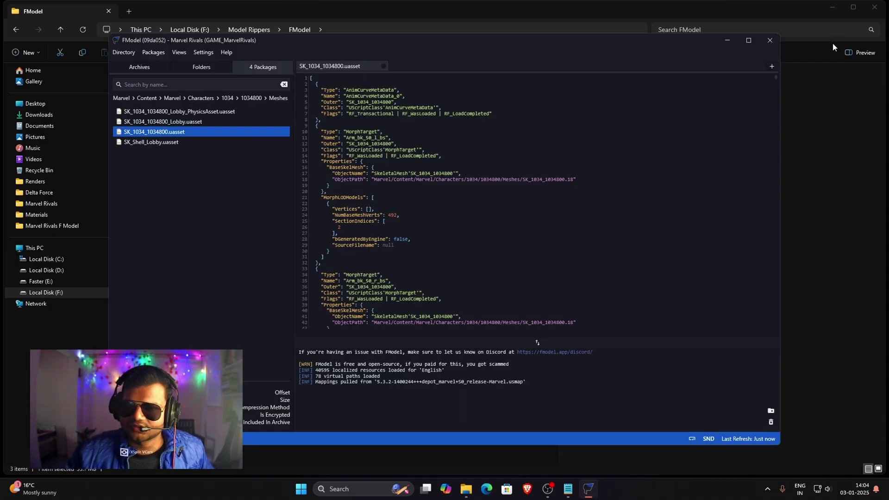
Open skin 1034501's Meshes folder and preview SK_1034_1034501 in 3D, then return to Folders
click(204, 69)
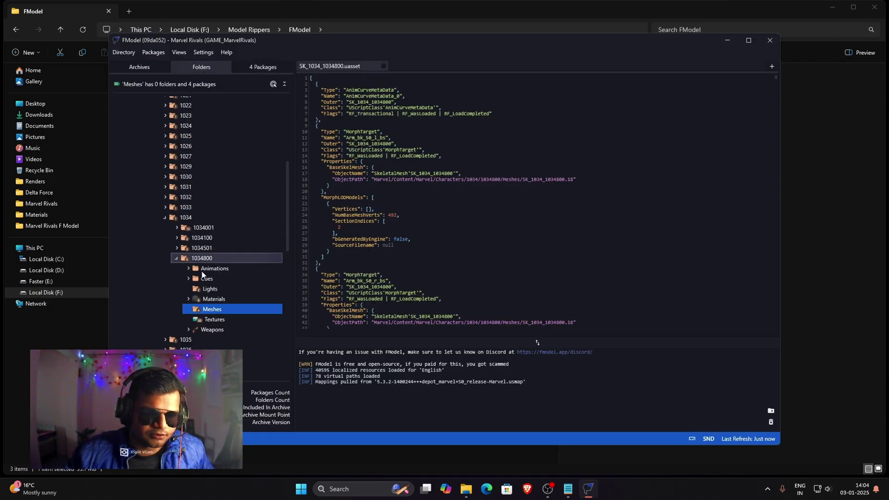
click(177, 258)
click(176, 247)
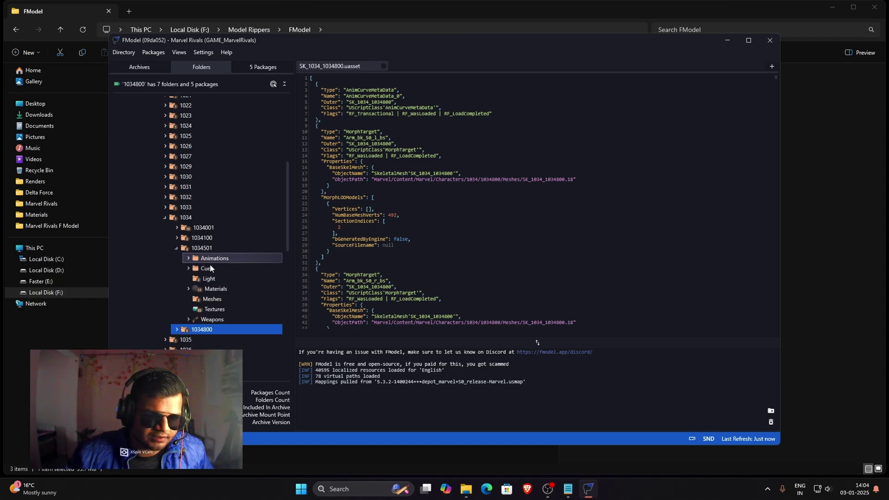
double_click(223, 299)
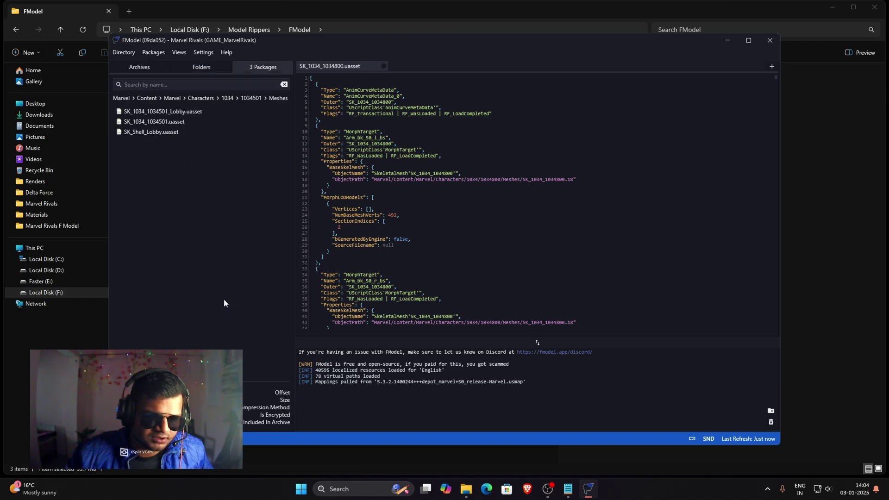
double_click(190, 123)
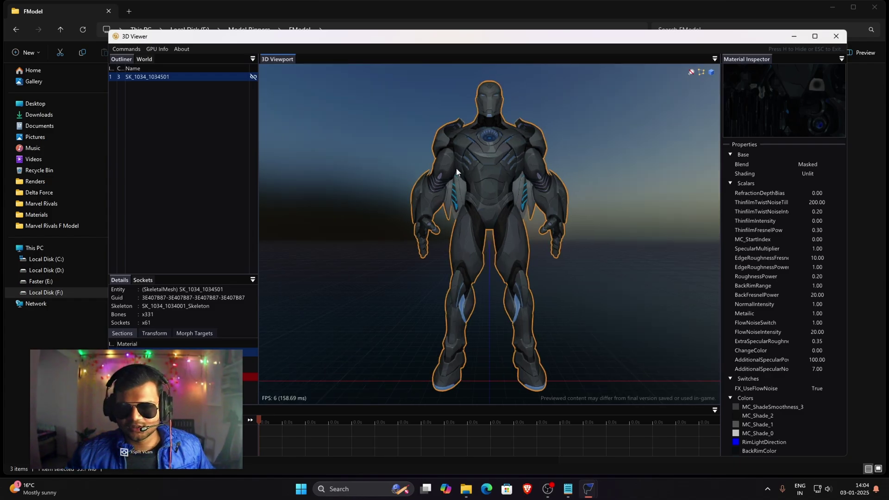
drag(496, 235, 537, 155)
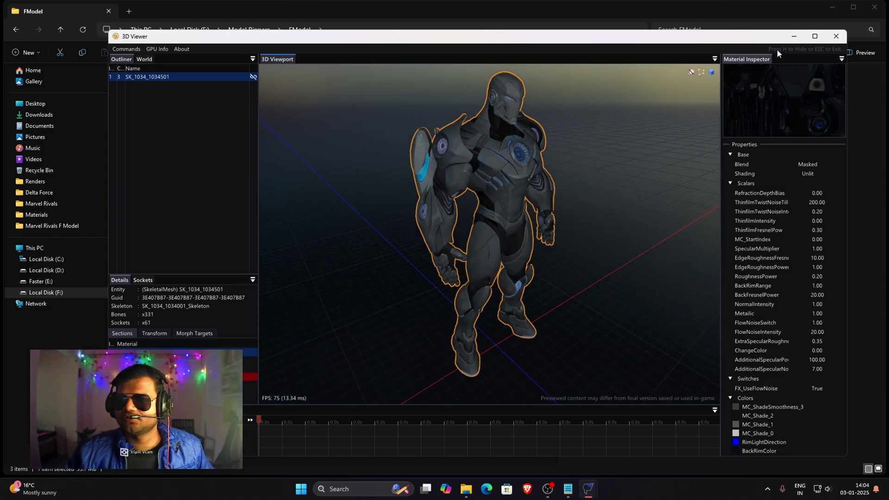
click(836, 36)
click(192, 67)
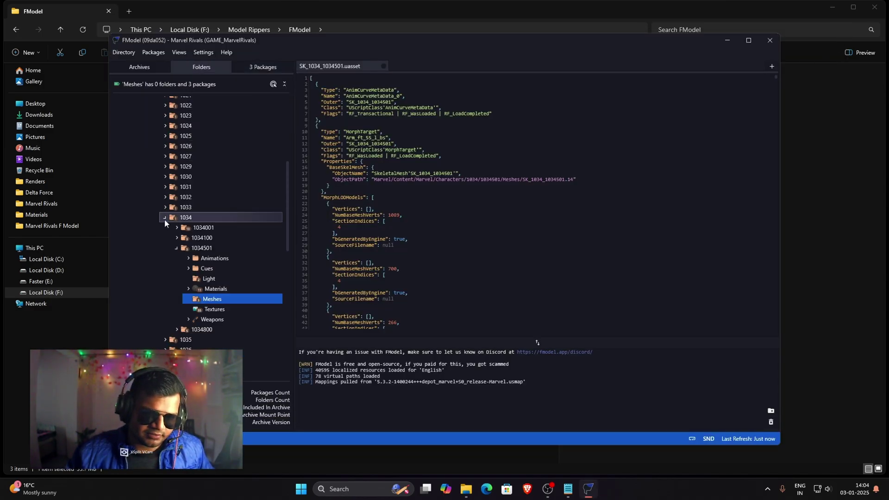
Collapse character 1034 and open 1048 > 1048001 > Meshes to list its packages
double_click(175, 219)
click(166, 273)
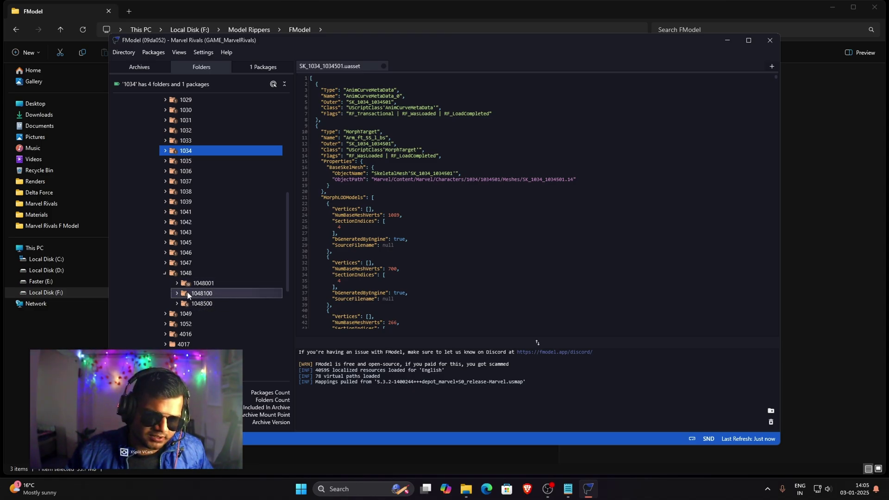
click(176, 284)
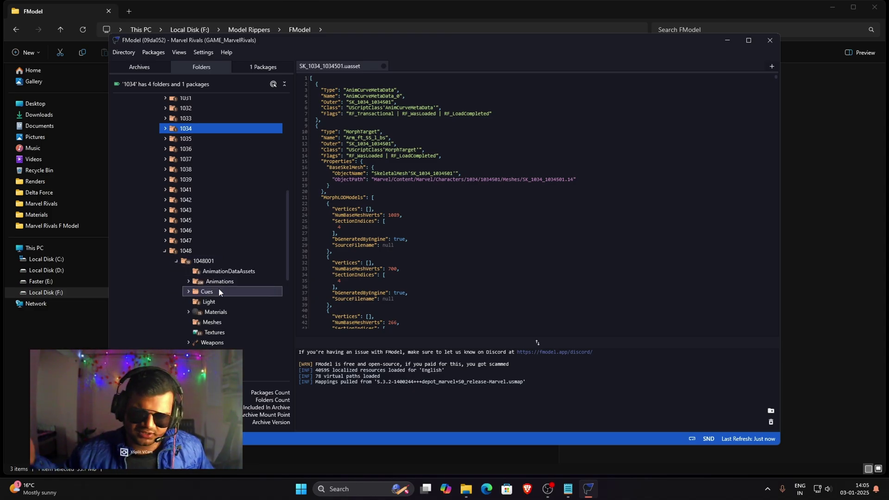
double_click(206, 322)
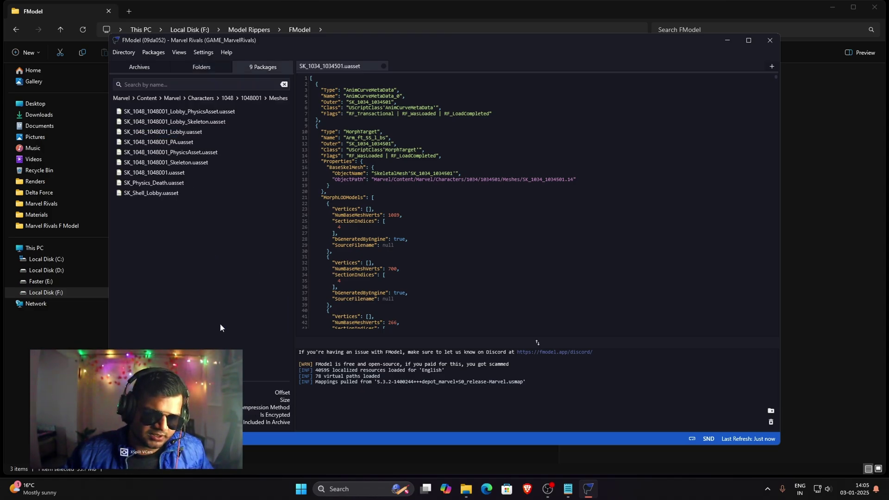
Preview SK_1048_1048001 in 3D from rear and three-quarter angles, then close the viewer
double_click(178, 172)
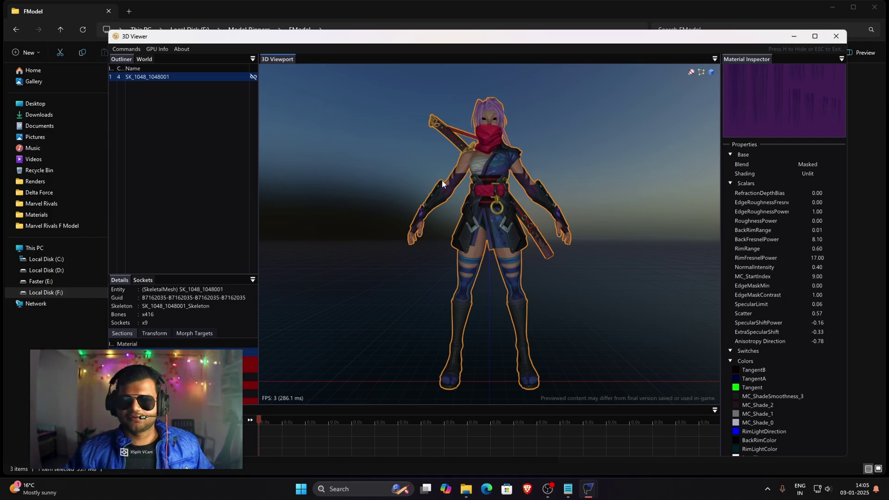
drag(442, 180, 466, 124)
drag(469, 185, 412, 184)
click(835, 36)
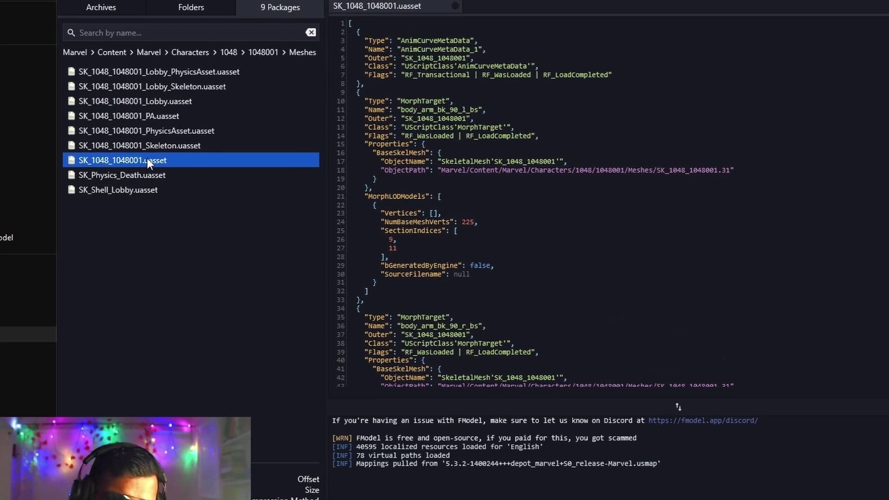
Save SK_1048_1048001 as a .pskx model and open its Exports\…\1048\1048001\Meshes folder in Explorer
right_click(141, 159)
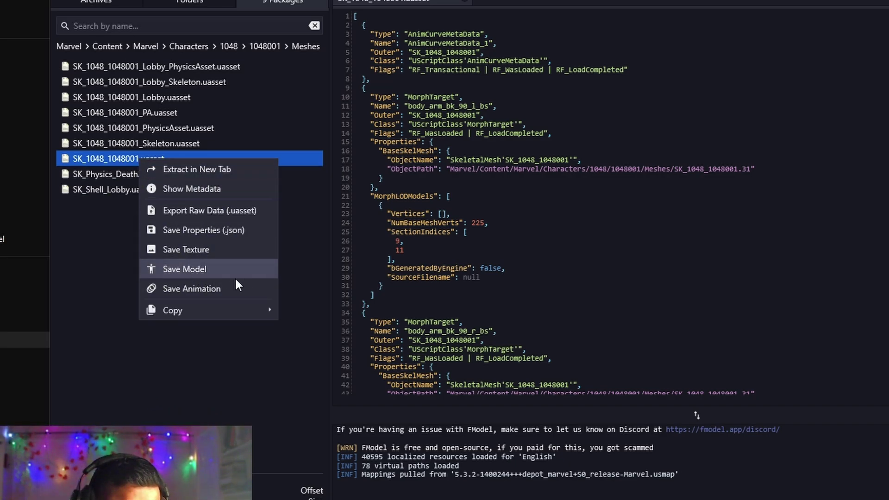
click(206, 269)
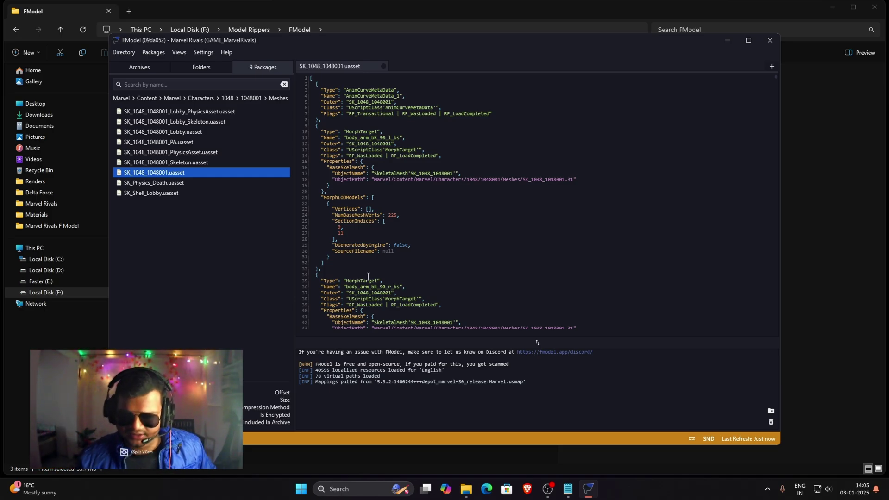
scroll(557, 309, down, 4)
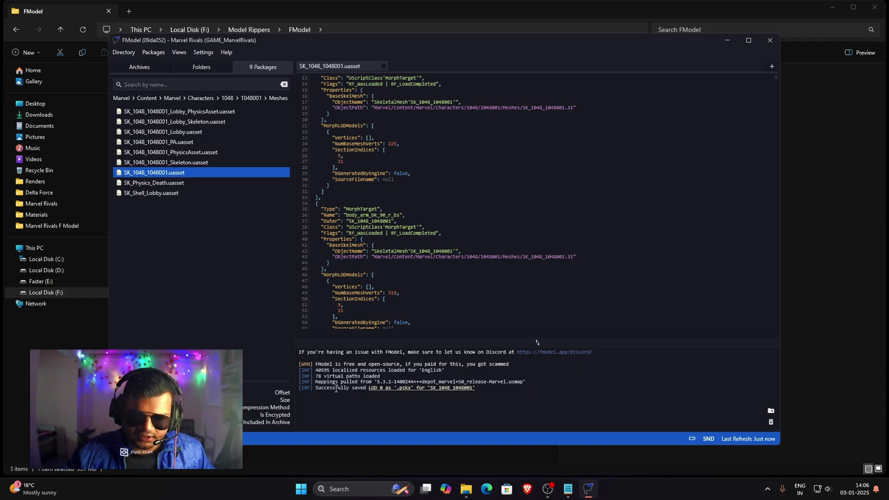
click(456, 389)
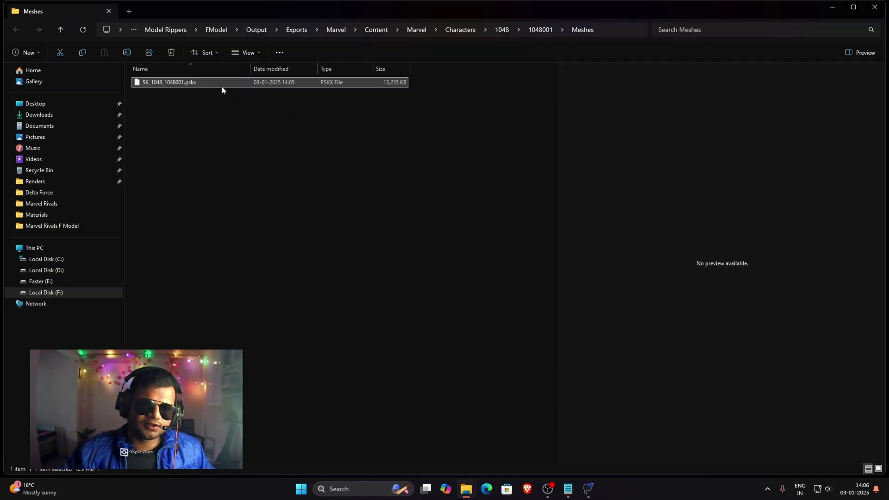